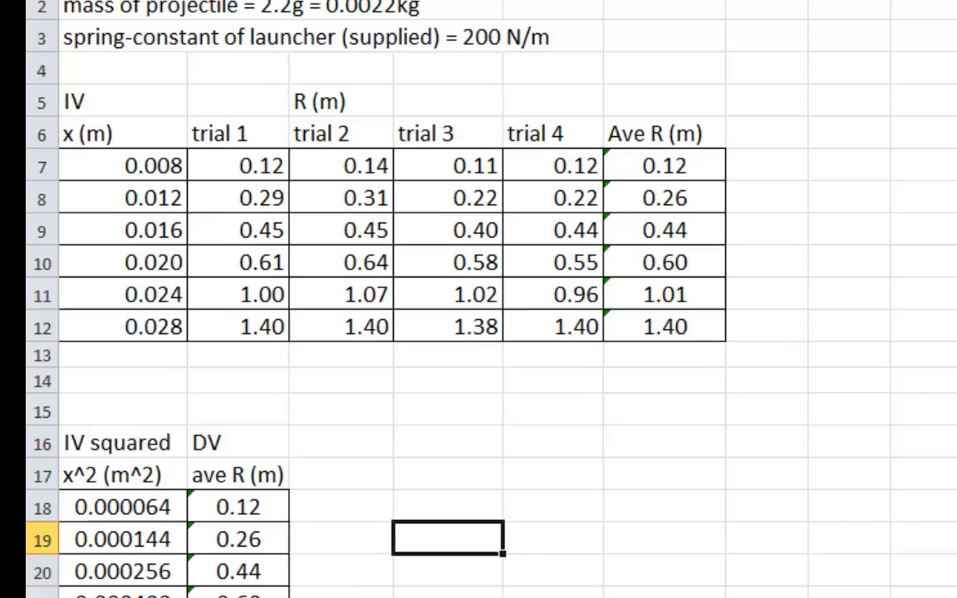
- Examine the trial results table and the table of x^2 against average R beneath it
scroll(397, 482, "down", 3)
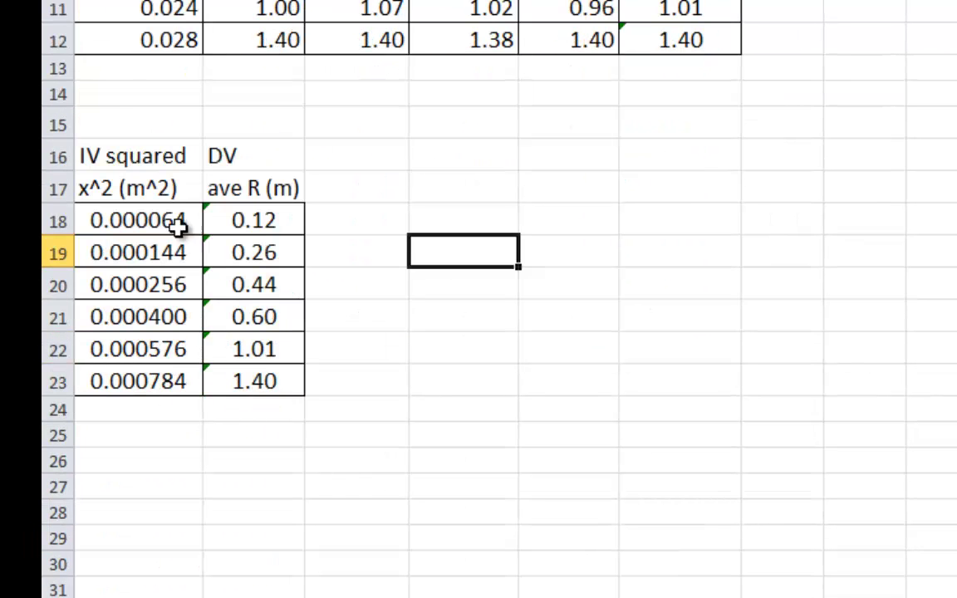
left_click_drag(113, 129, 137, 429)
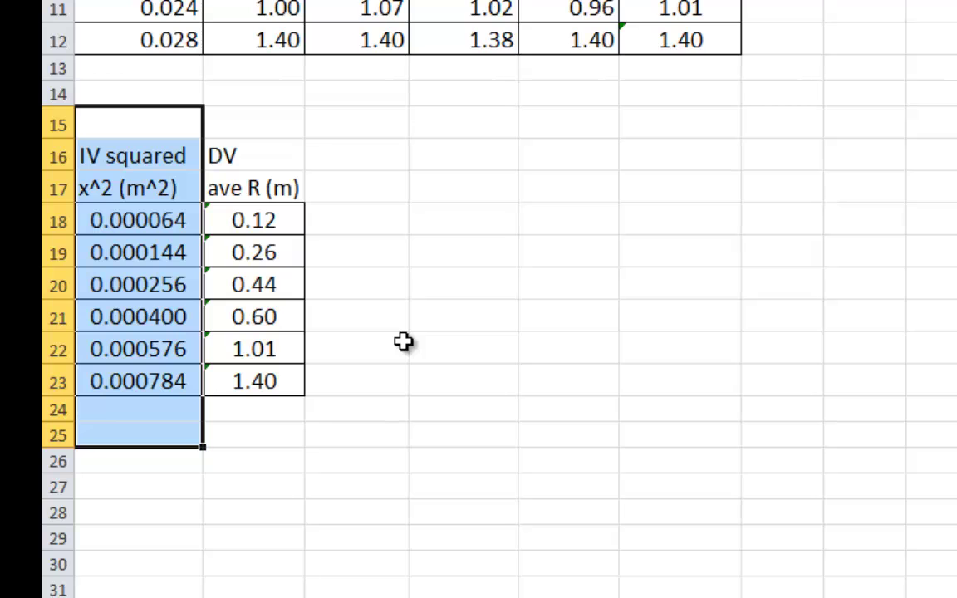
scroll(403, 341, "up", 2)
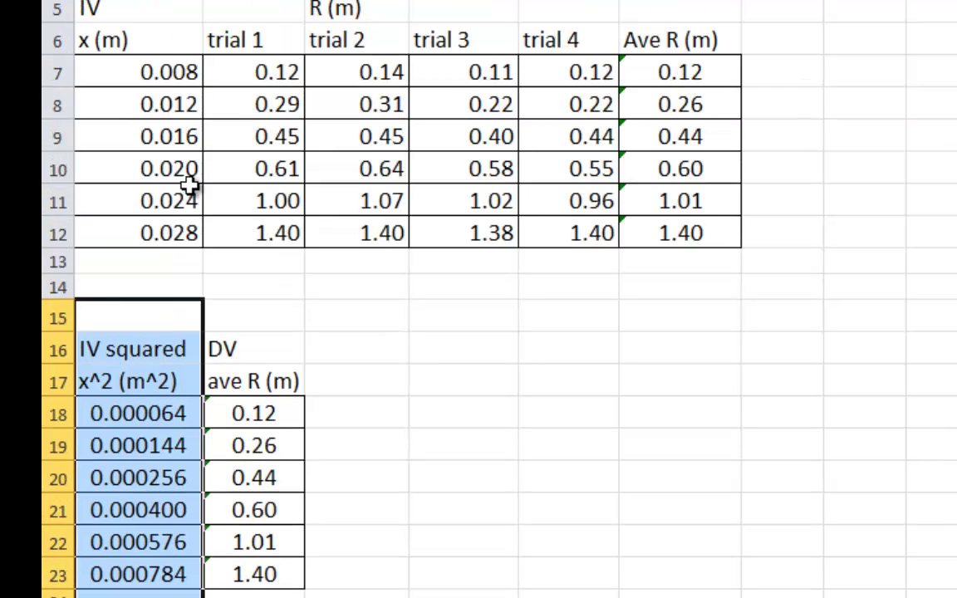
left_click_drag(108, 9, 709, 264)
left_click(349, 390)
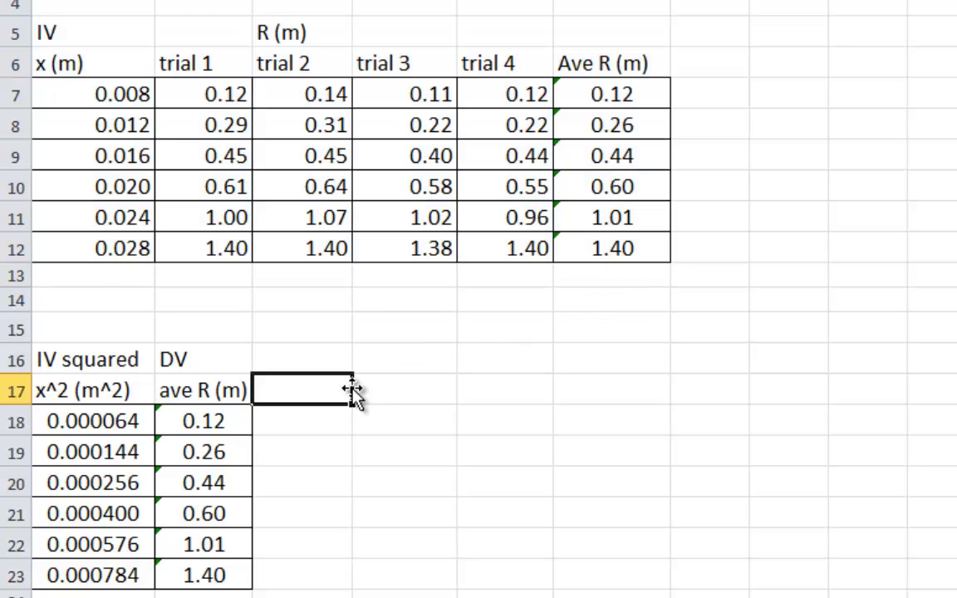
scroll(353, 392, "down", 2)
left_click_drag(72, 138, 86, 396)
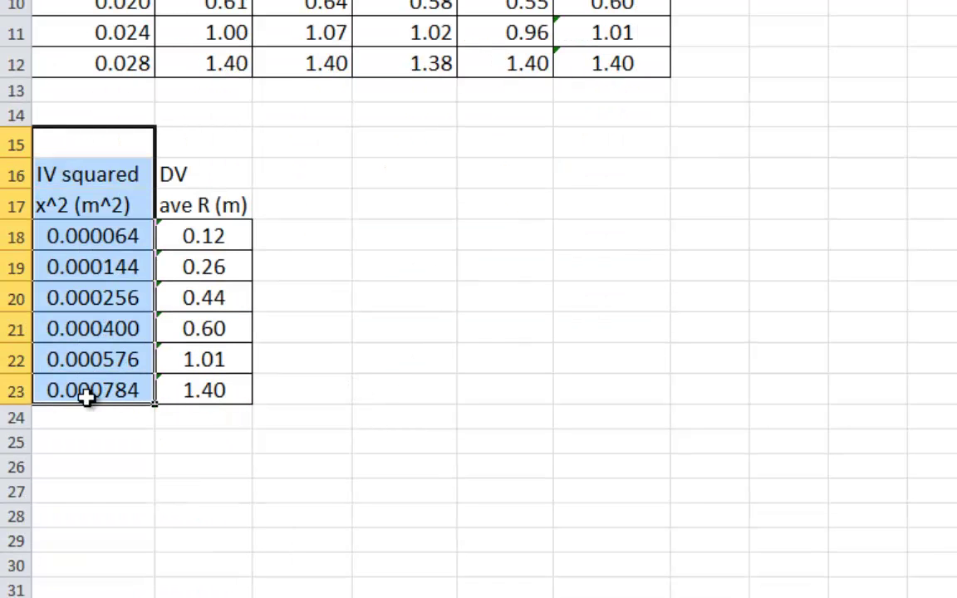
left_click(203, 154)
left_click(299, 239)
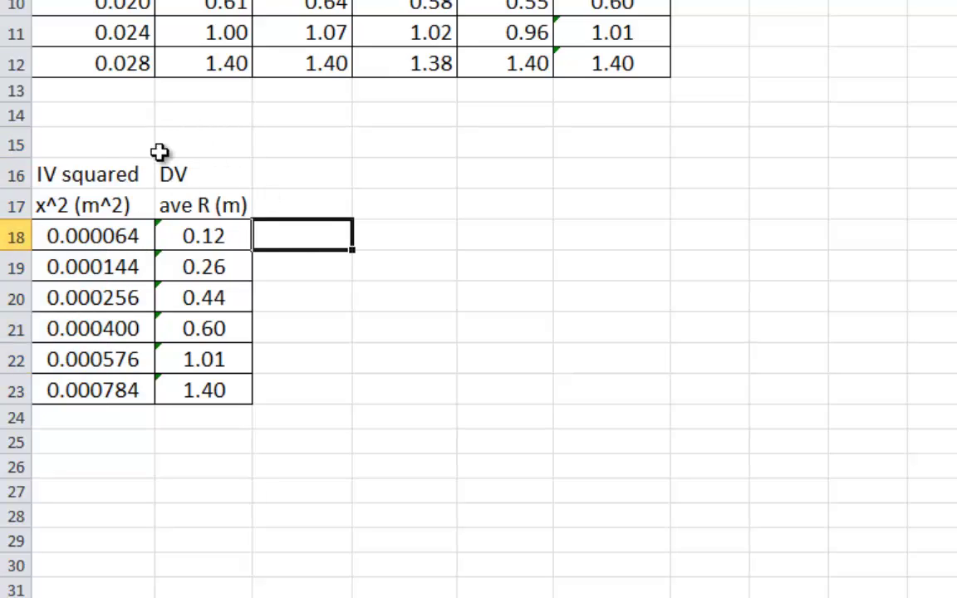
- Label the x^2 column "horiz axis" in A15 and the average R column "vert axis" in B15
left_click(103, 139)
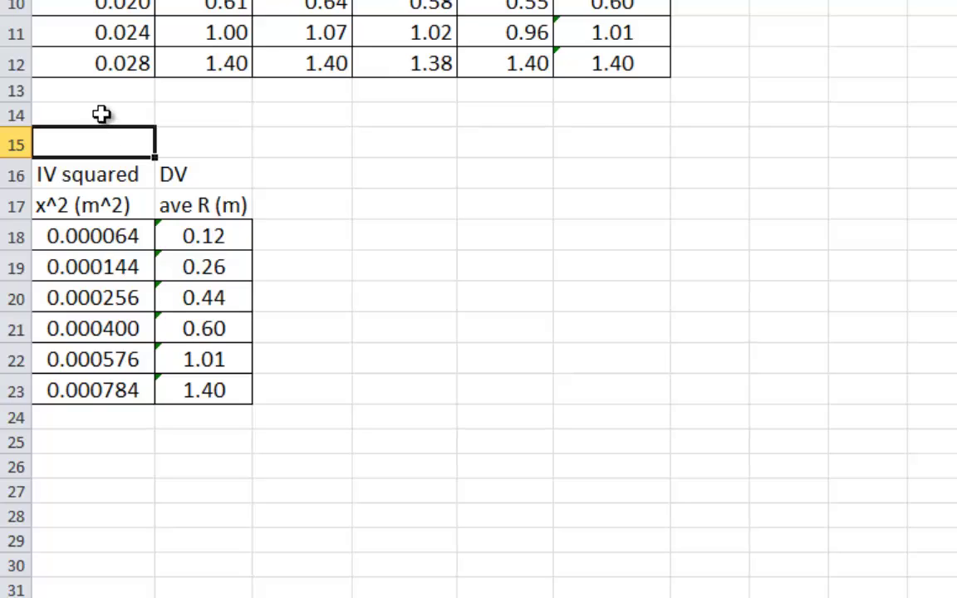
left_click_drag(101, 113, 92, 435)
left_click(99, 130)
type("ho")
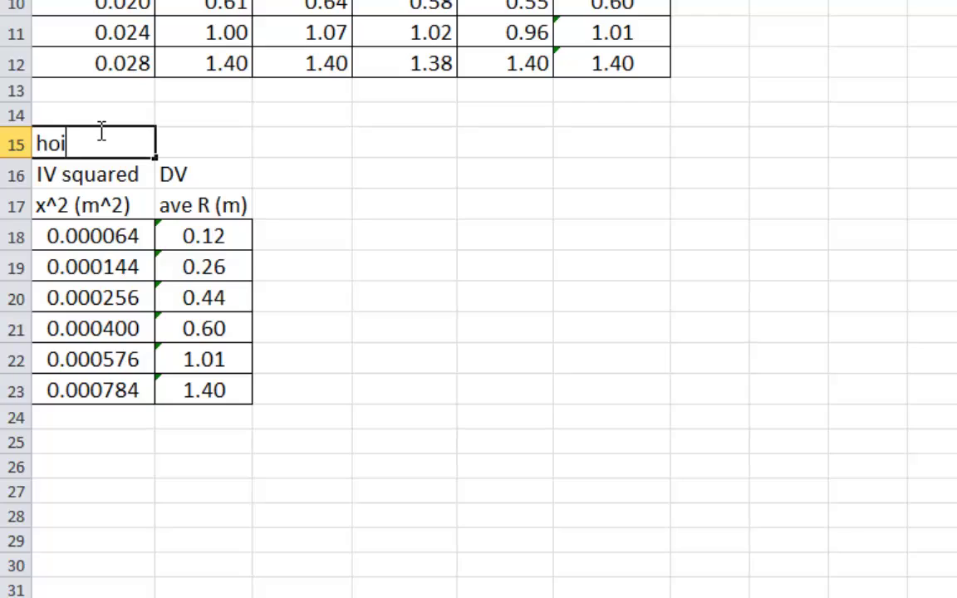
type("riz axis")
key("Tab")
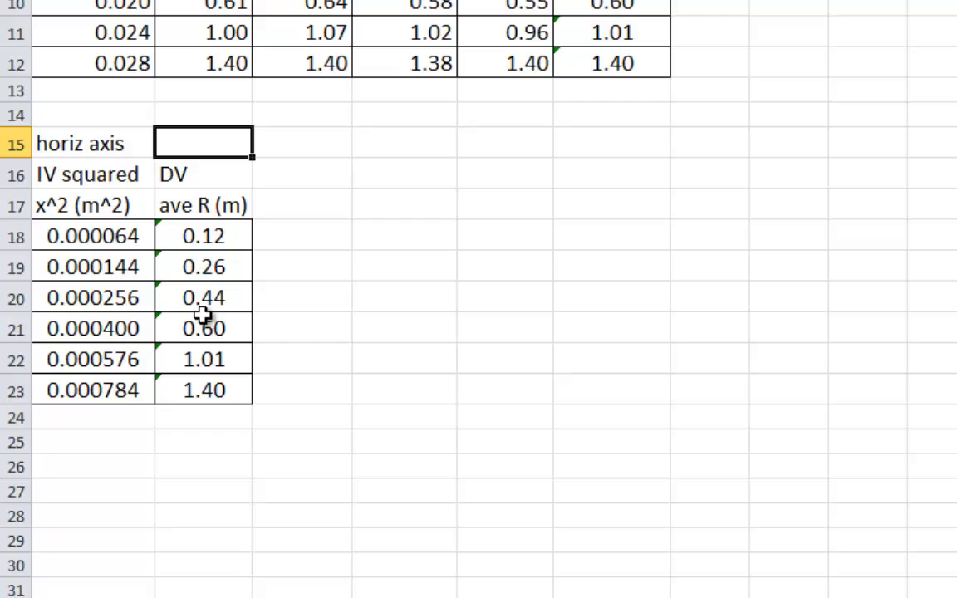
type("ver")
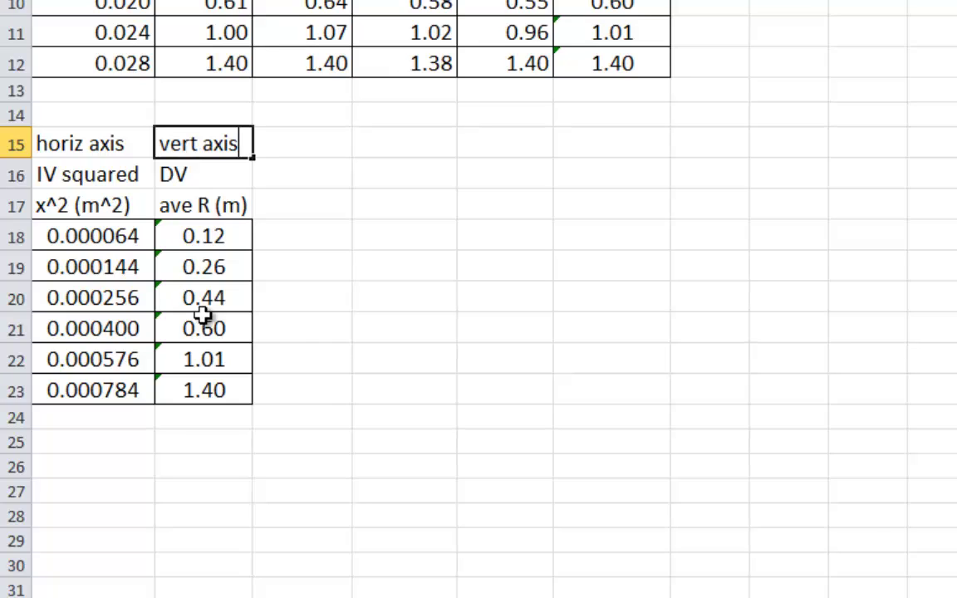
type("t axis")
left_click(298, 336)
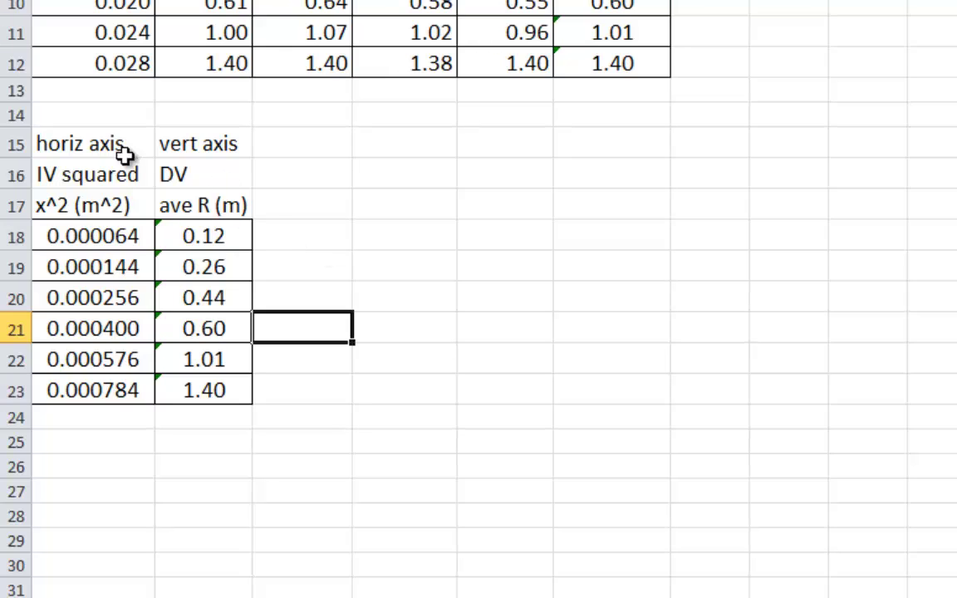
left_click_drag(94, 117, 116, 444)
left_click(92, 140)
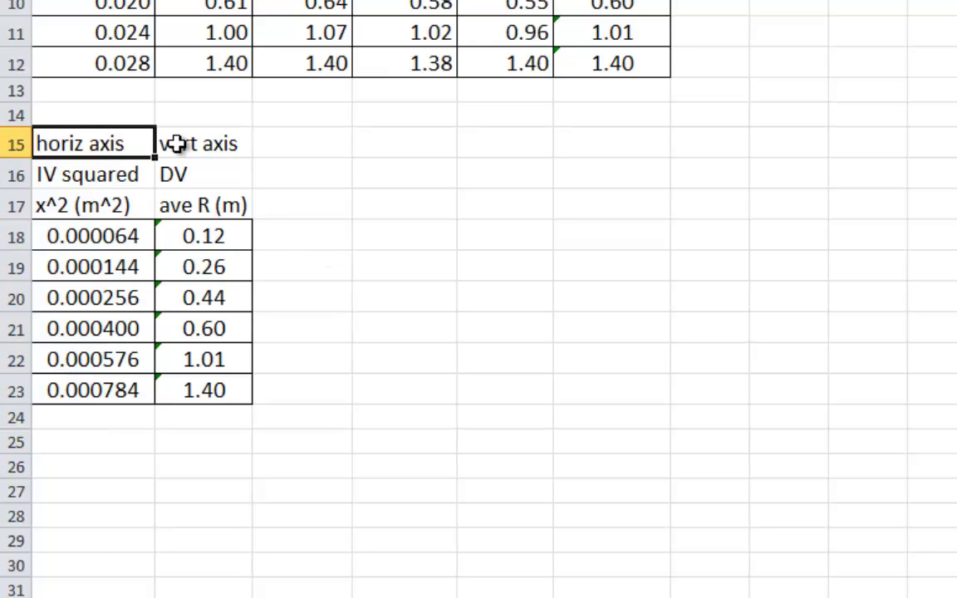
left_click_drag(191, 112, 204, 490)
left_click(210, 141)
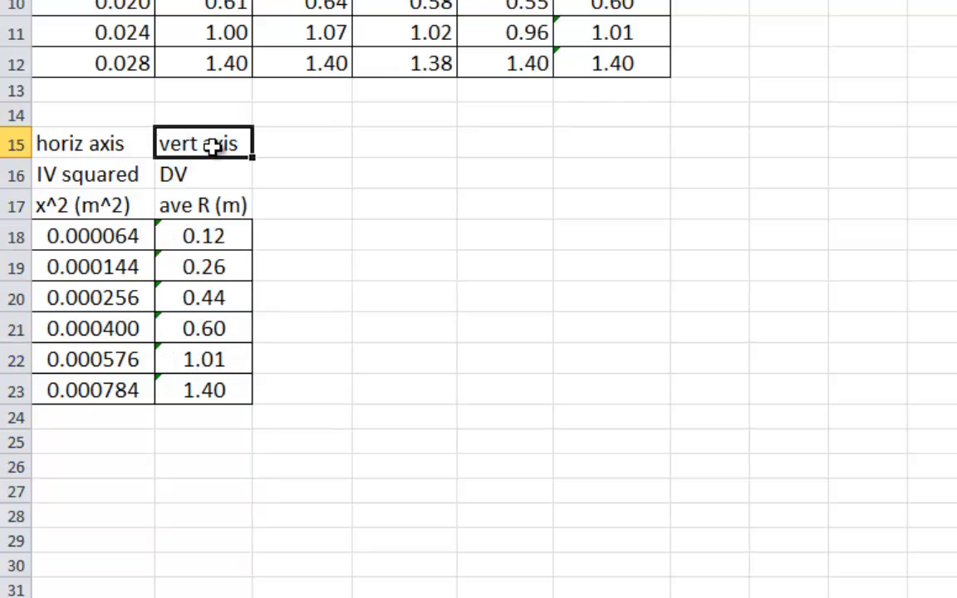
left_click(316, 240)
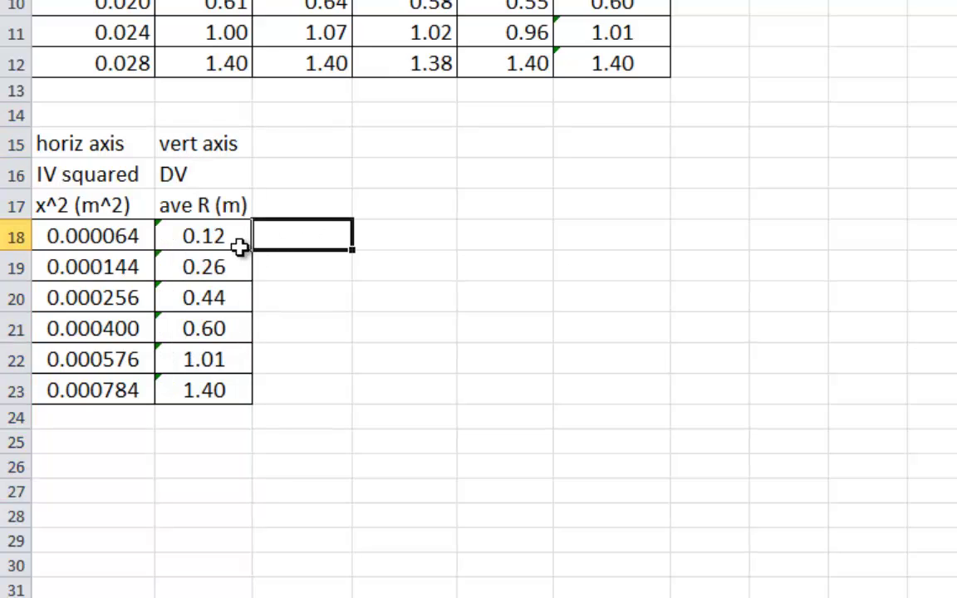
- Insert a markers-only scatter chart from the x^2 and average R values in A18:B23
left_click_drag(72, 239, 186, 390)
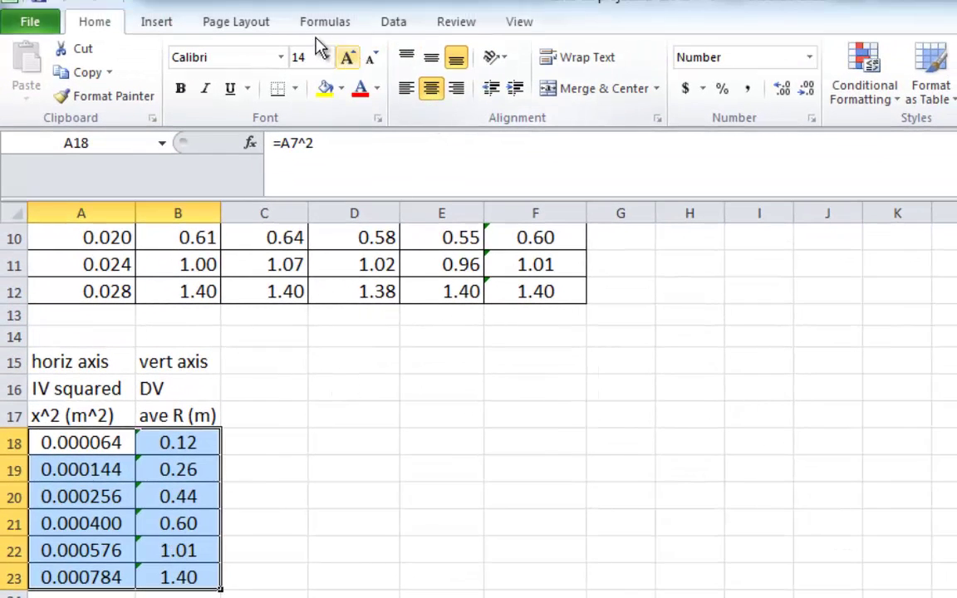
left_click(158, 23)
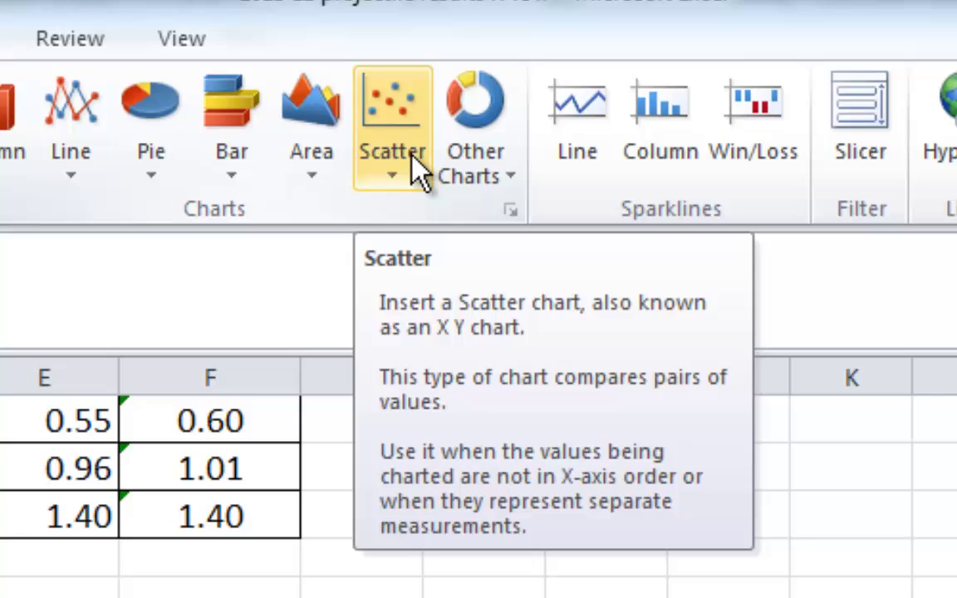
left_click(411, 156)
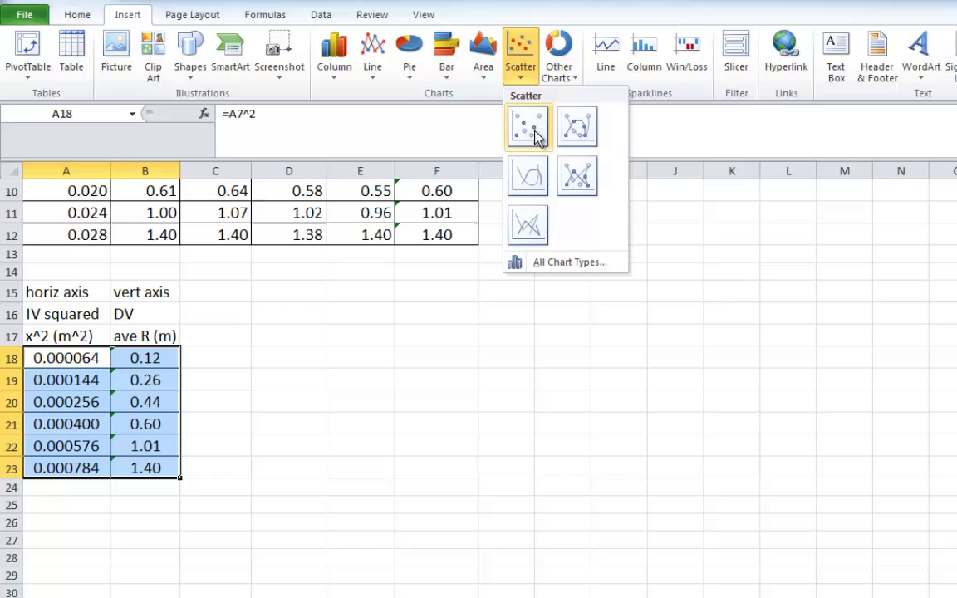
left_click(529, 128)
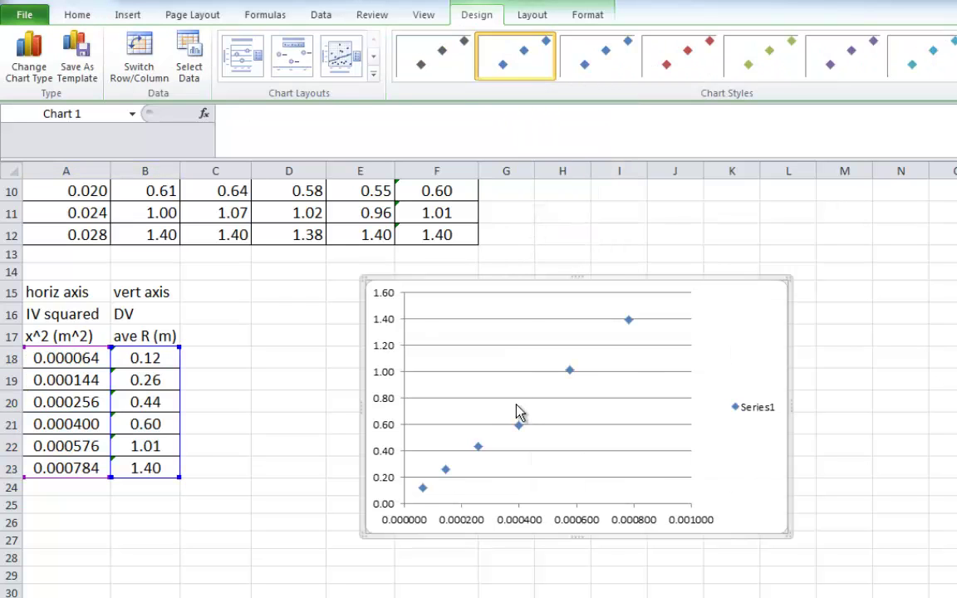
- Enlarge the scatter chart to span about columns D to L and delete its Series1 legend
left_click_drag(366, 277, 249, 191)
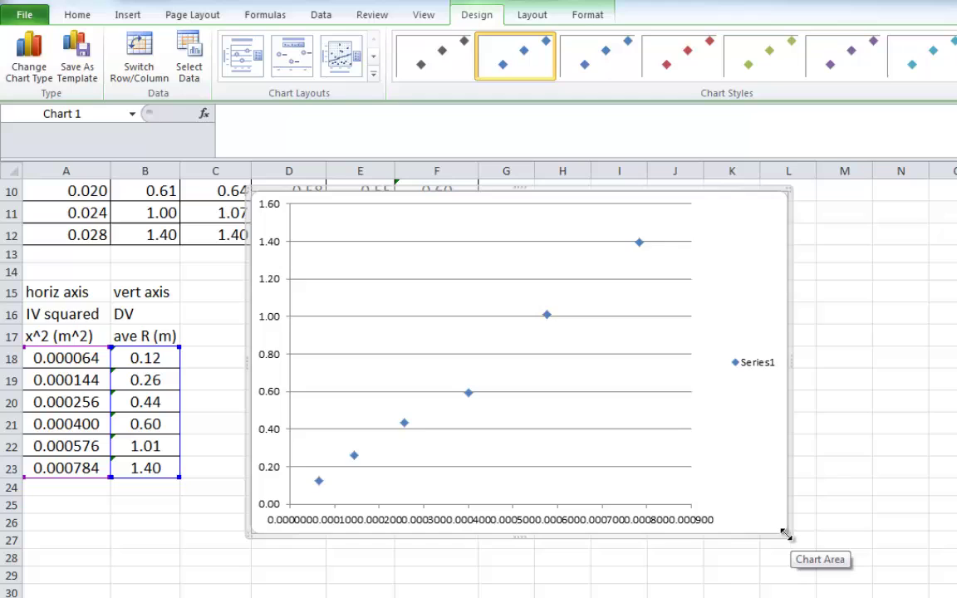
left_click_drag(789, 536, 842, 554)
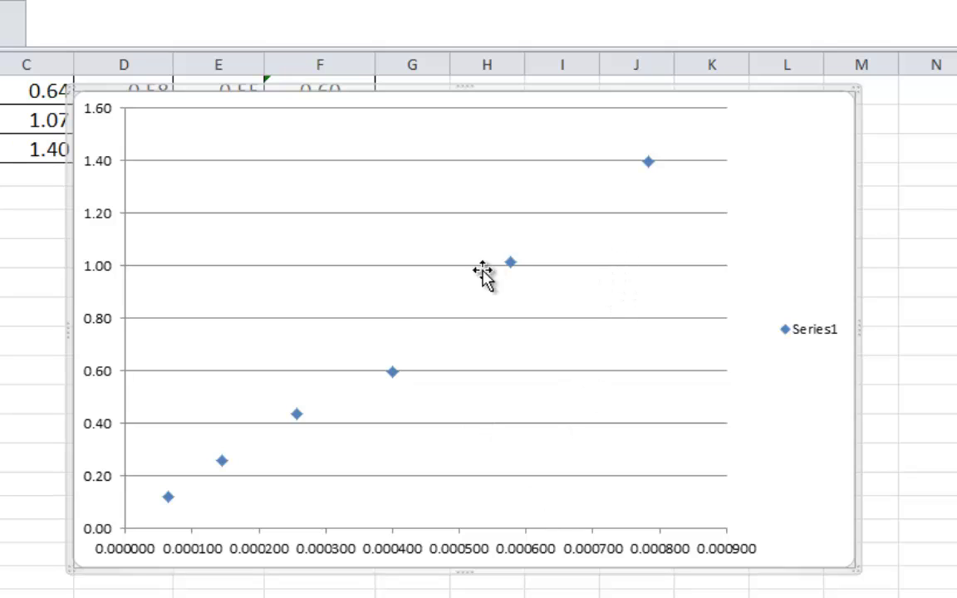
left_click(819, 331)
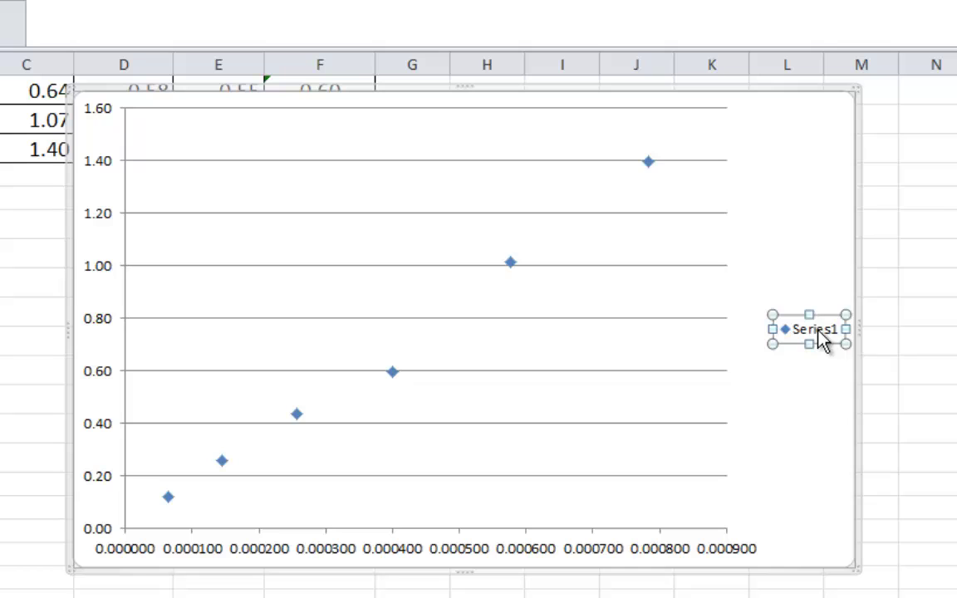
right_click(819, 331)
left_click(848, 347)
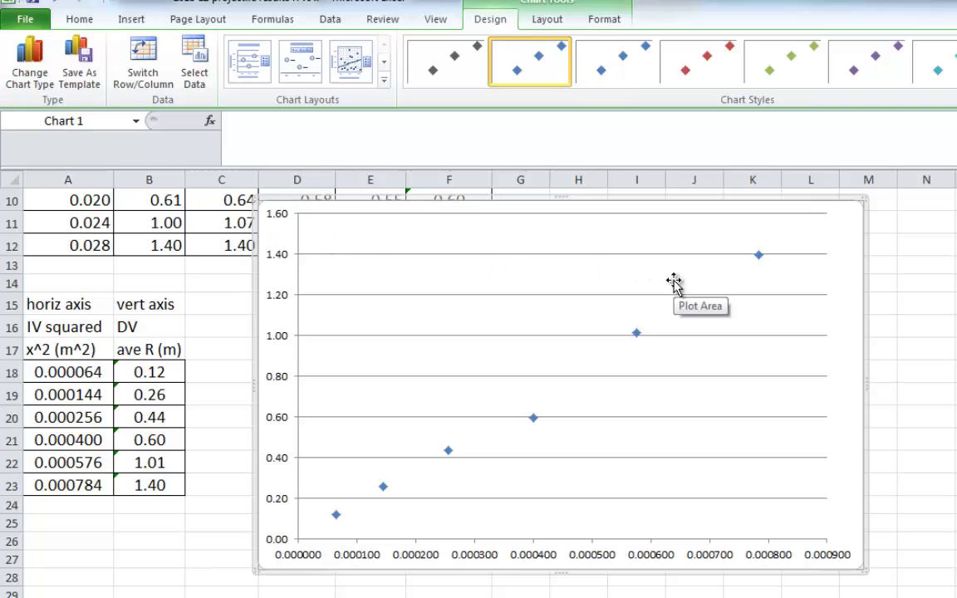
- Set the chart's primary horizontal gridlines to Minor Gridlines
double_click(633, 256)
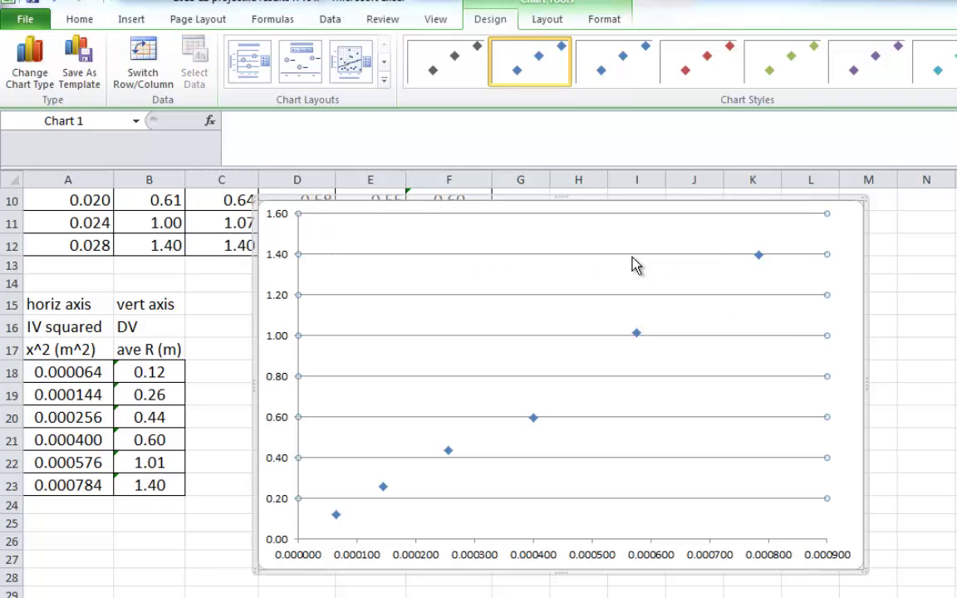
left_click(756, 556)
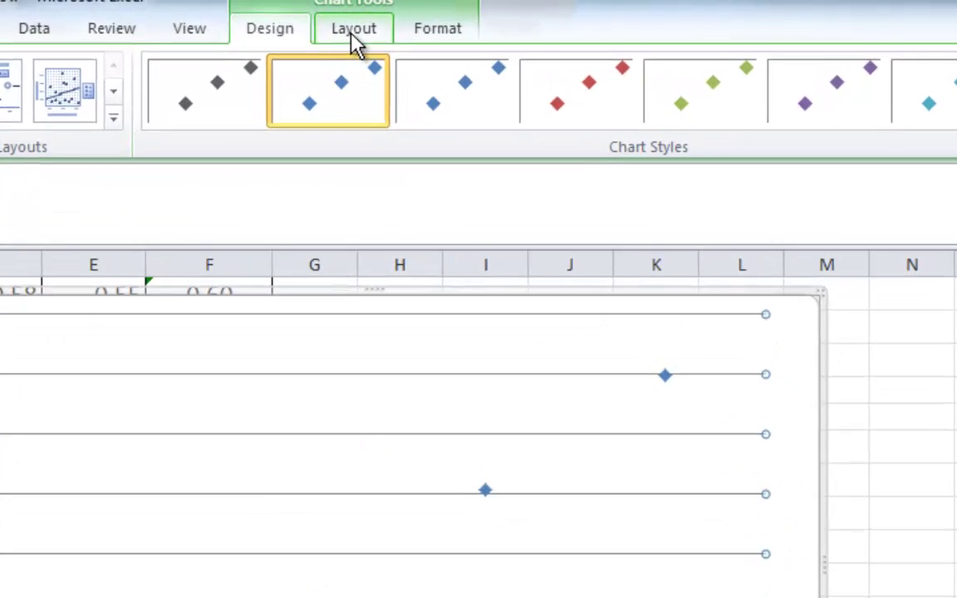
left_click(545, 19)
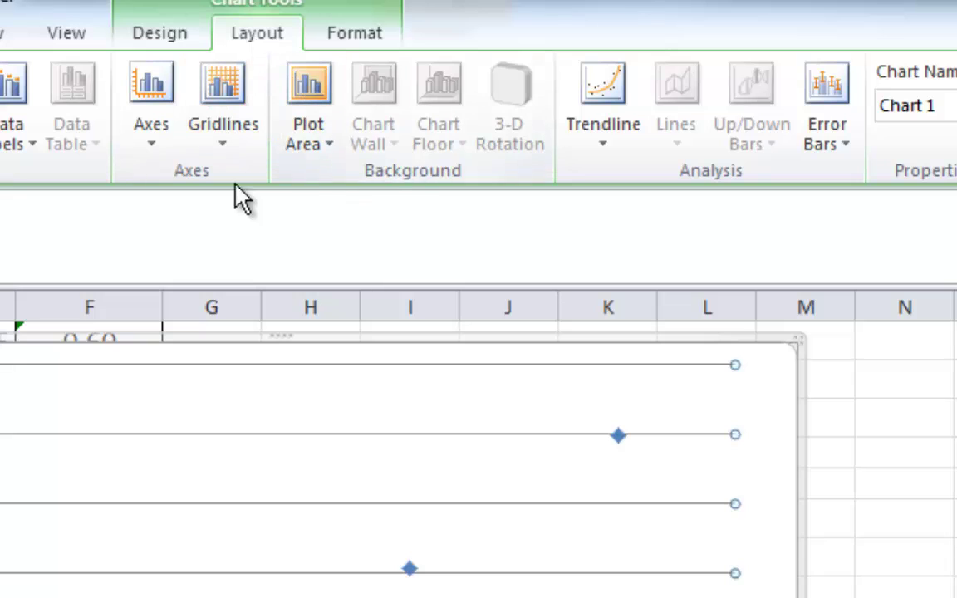
left_click(225, 141)
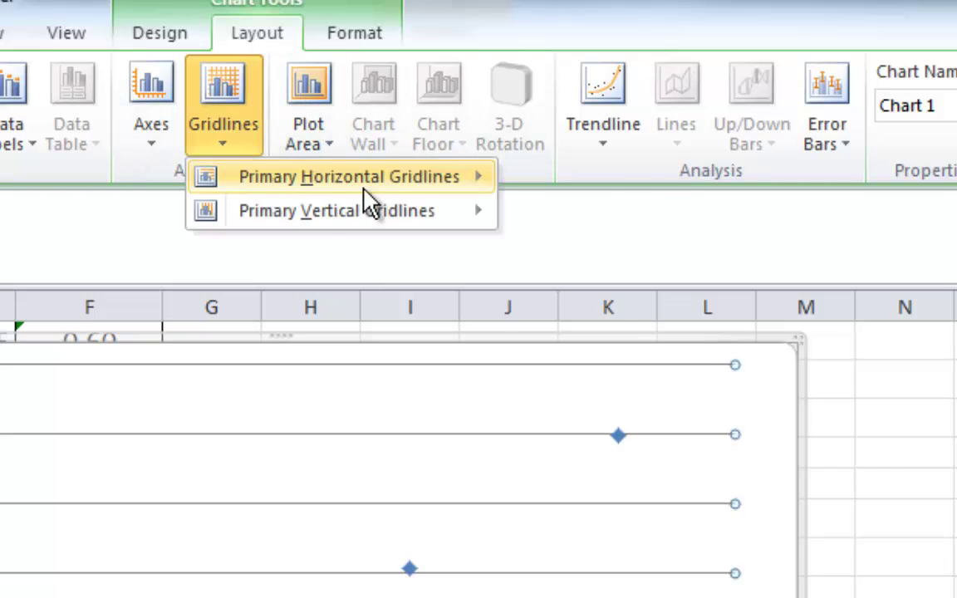
mouse_move(367, 188)
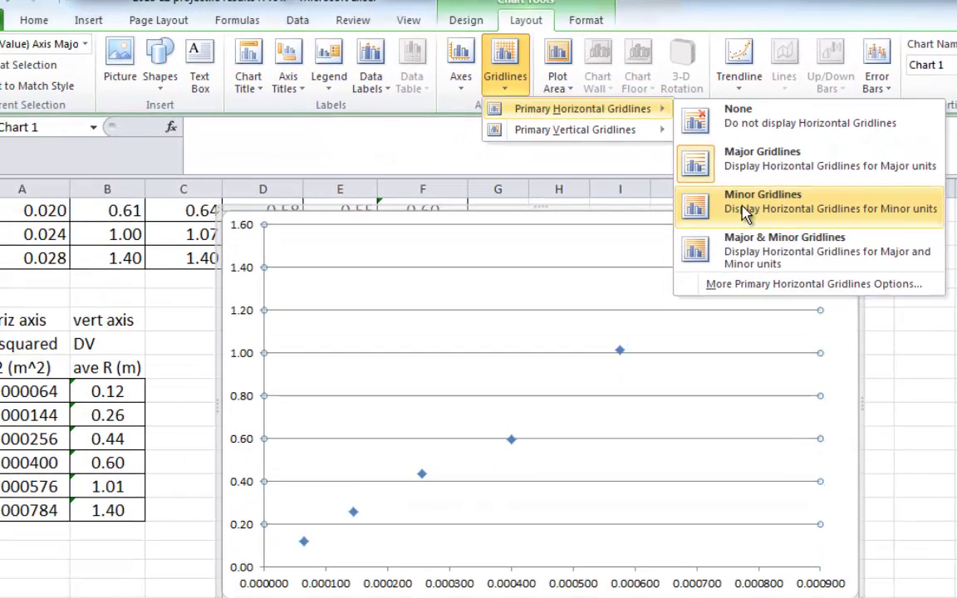
left_click(731, 213)
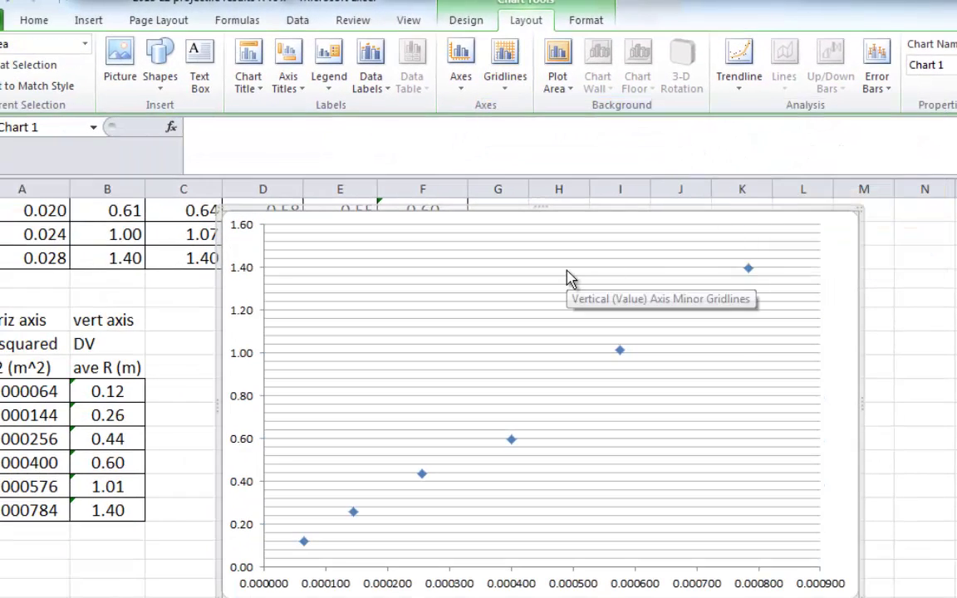
- Add primary vertical Minor Gridlines to the scatter chart
left_click(505, 93)
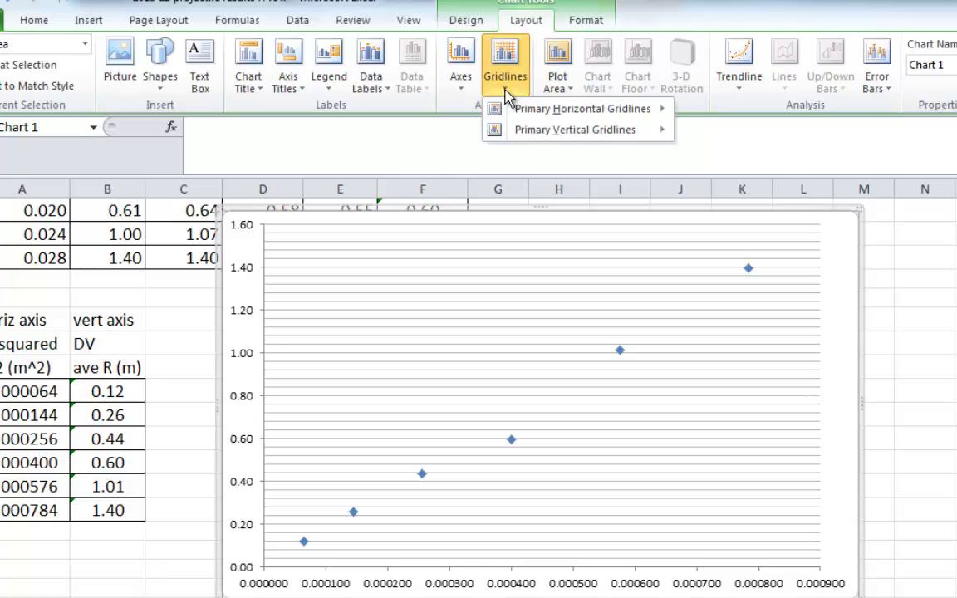
mouse_move(566, 131)
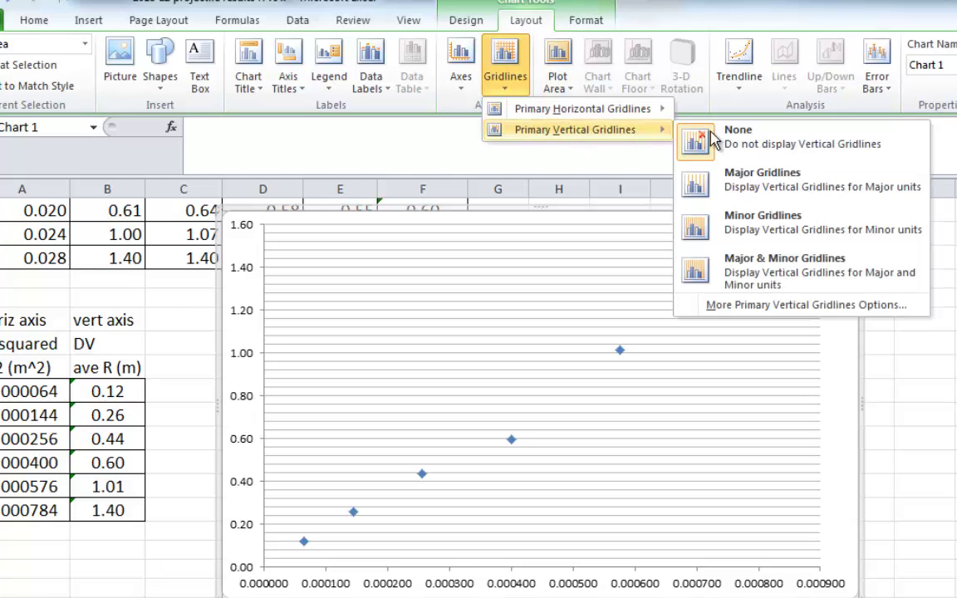
left_click(764, 229)
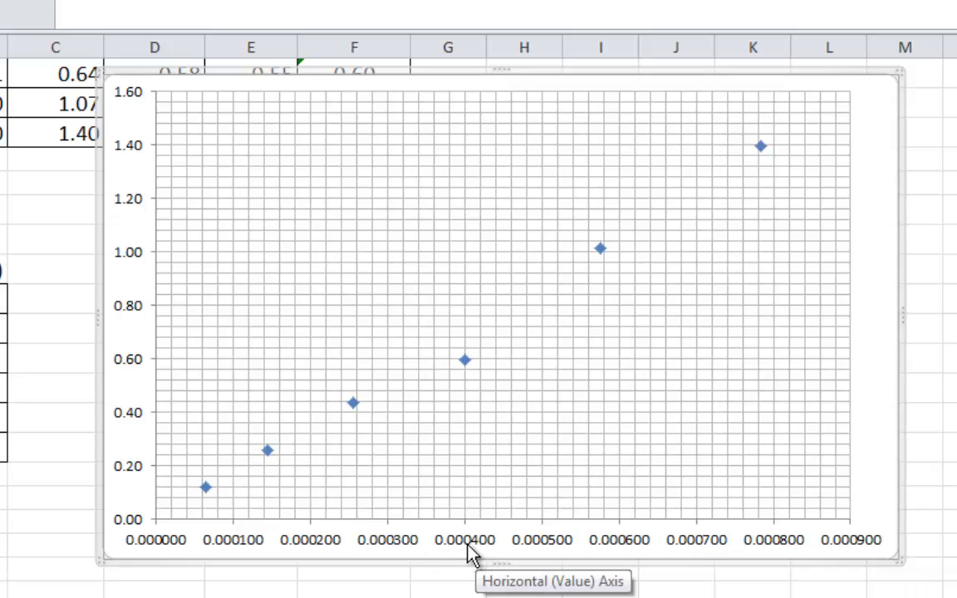
- Format the chart's horizontal axis numbers to 4 decimal places
left_click(496, 553)
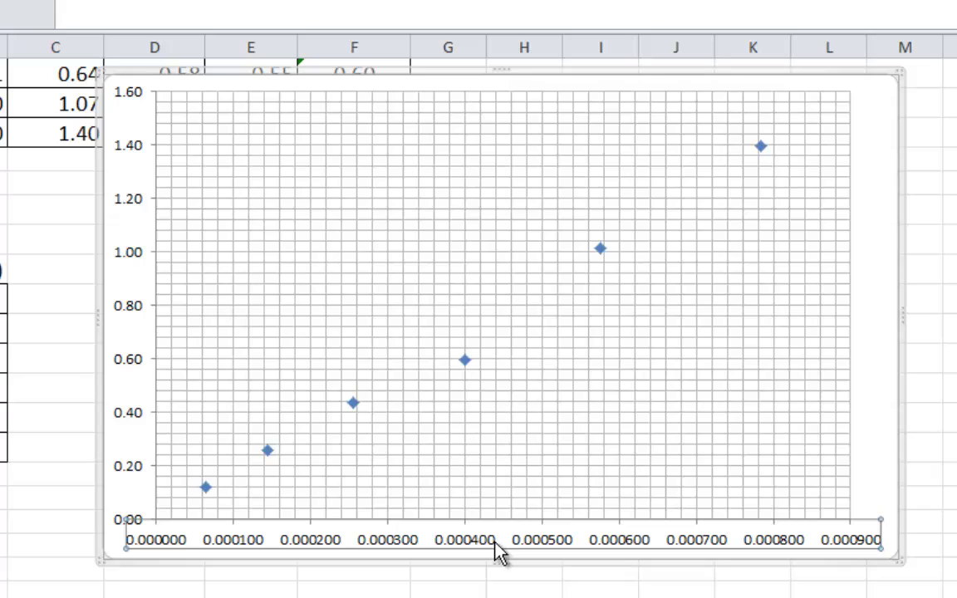
right_click(374, 551)
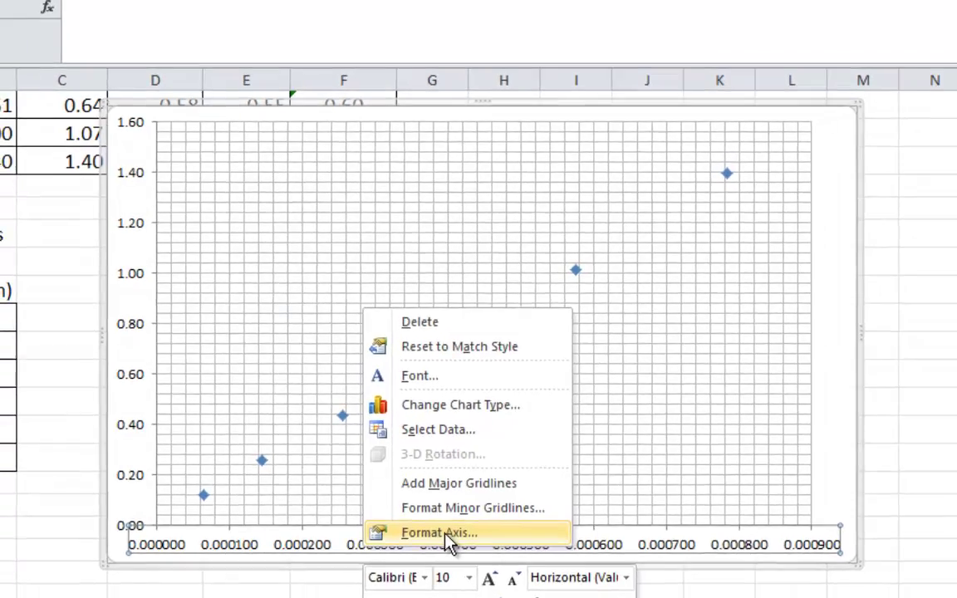
left_click(461, 530)
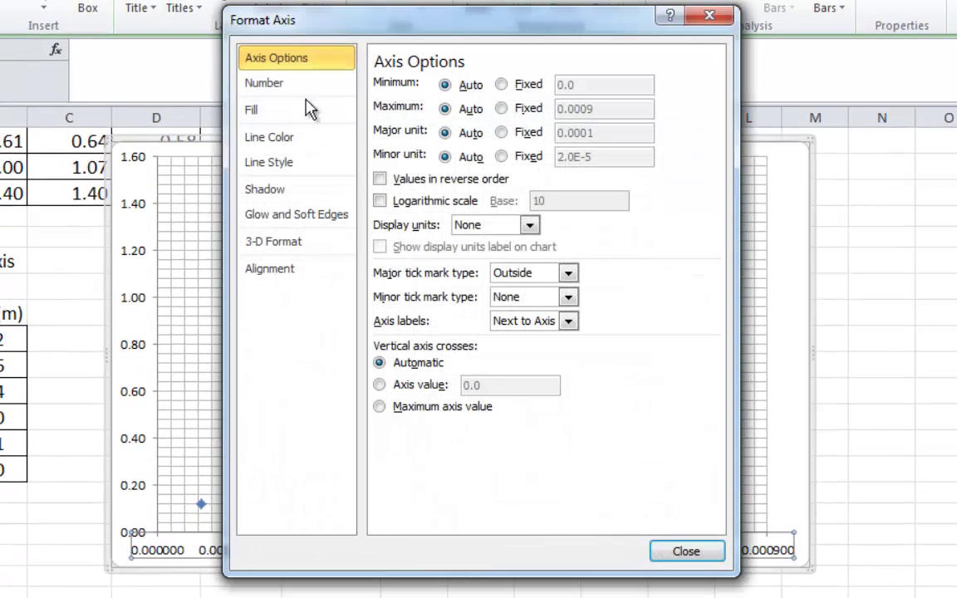
left_click(277, 87)
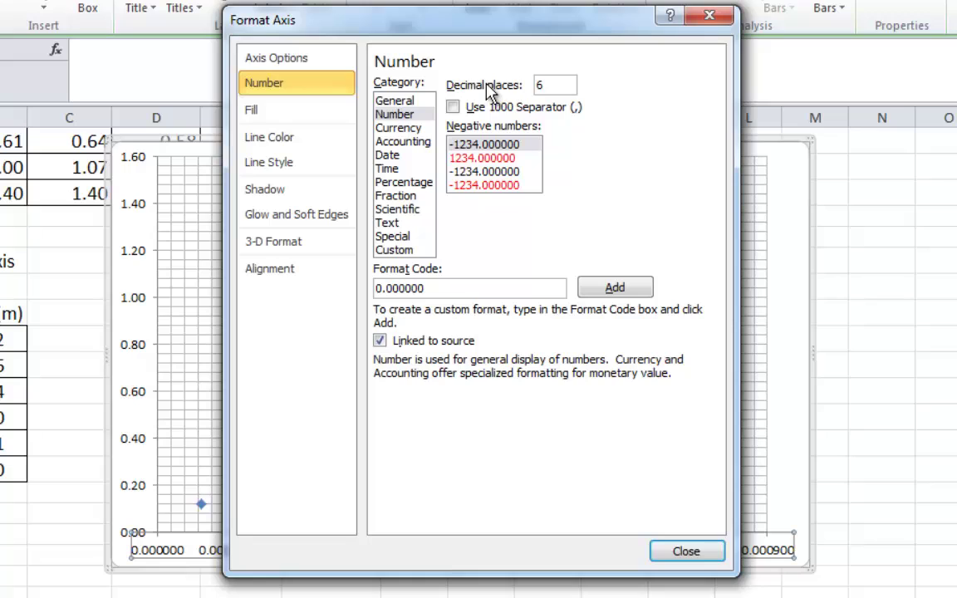
left_click(549, 85)
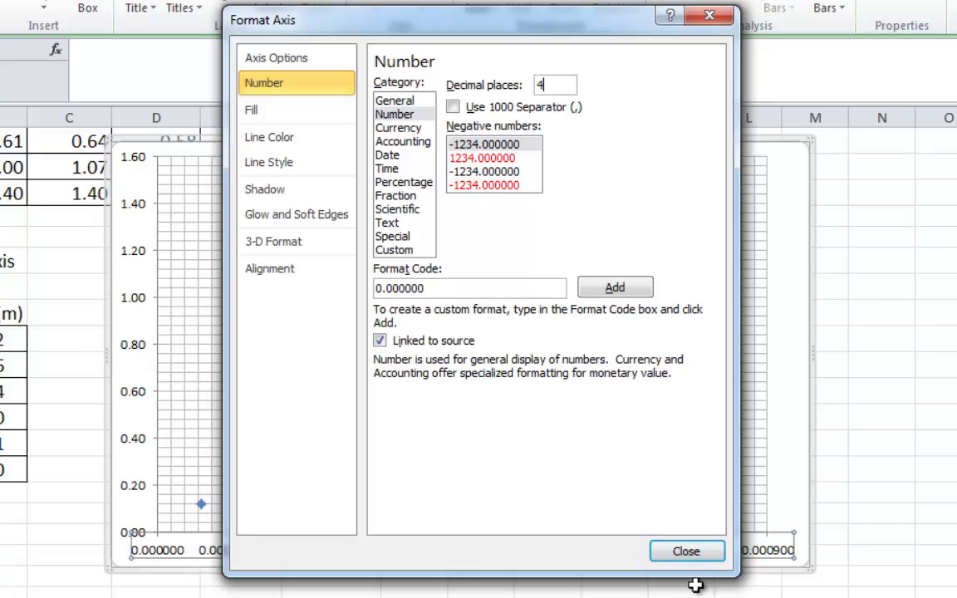
left_click(700, 558)
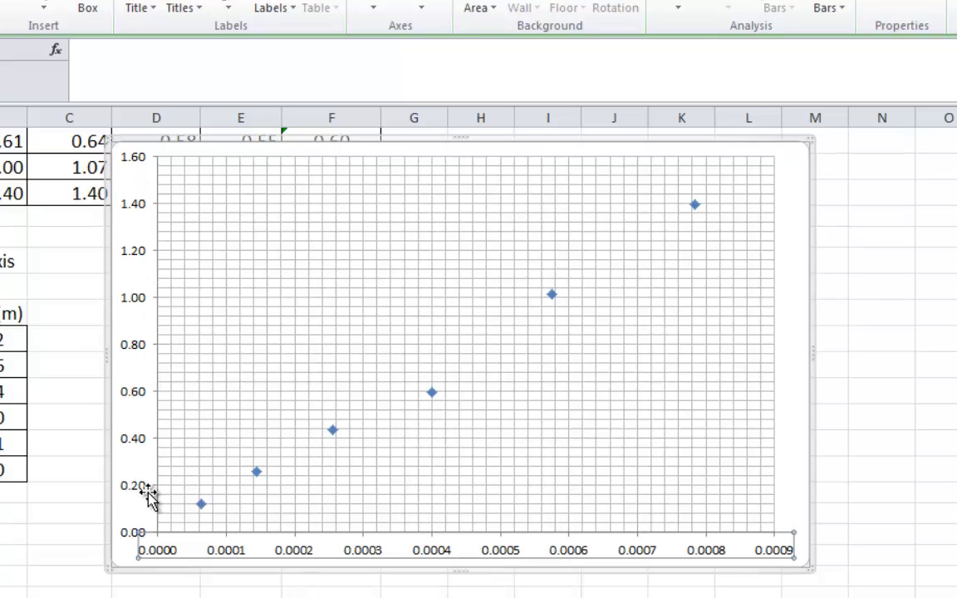
- Format the chart's vertical axis numbers to 1 decimal place
left_click(139, 356)
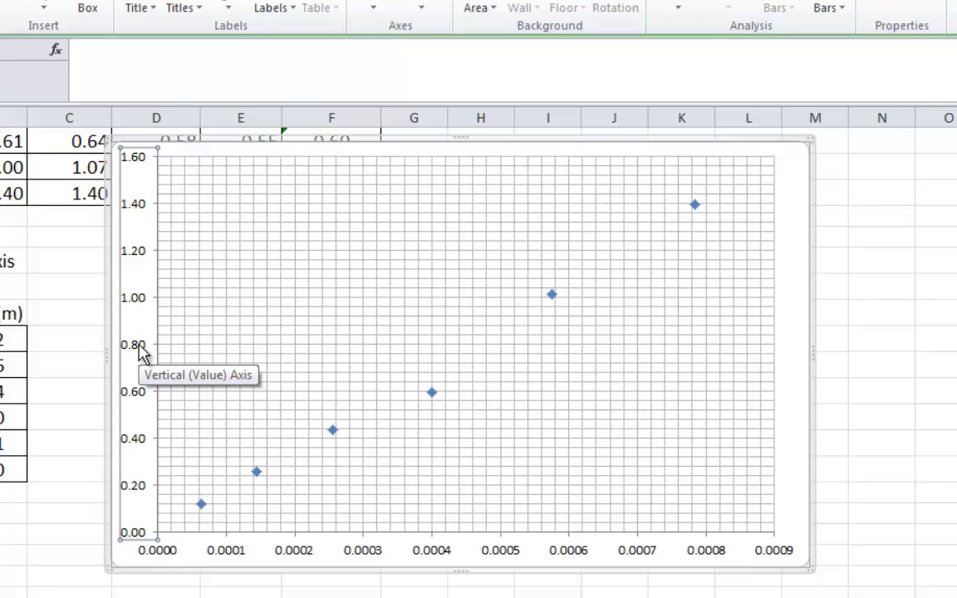
right_click(141, 354)
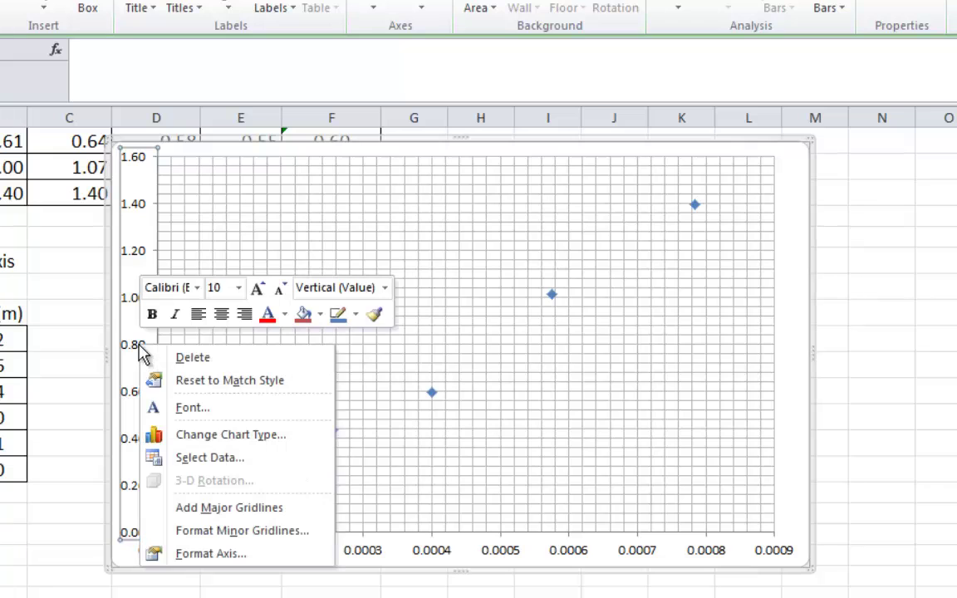
left_click(230, 555)
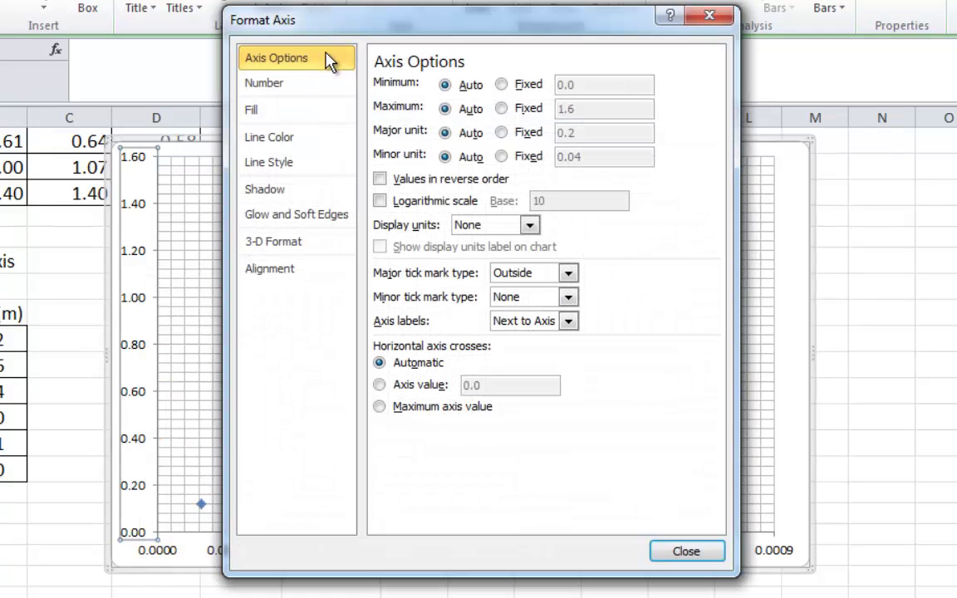
left_click(279, 89)
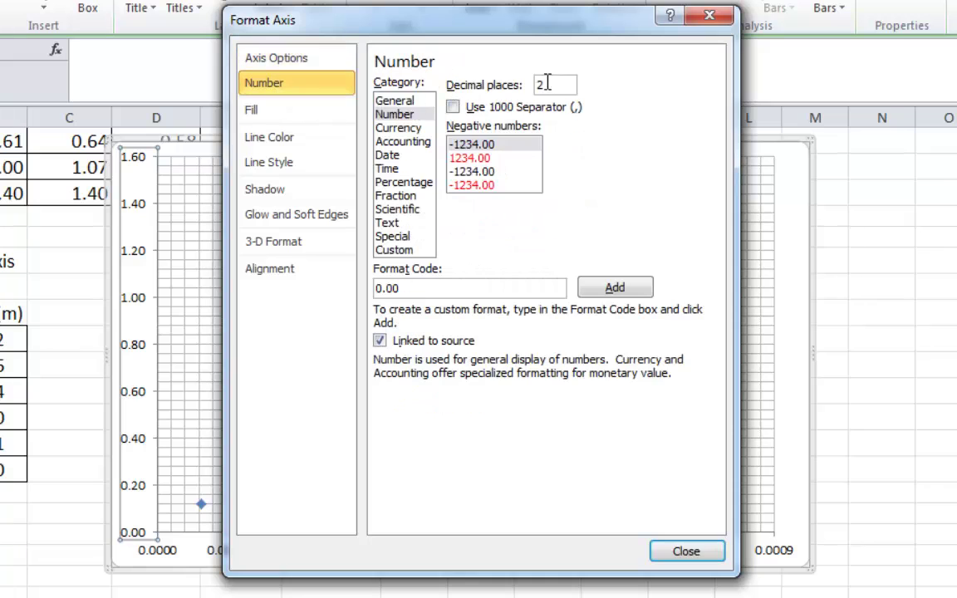
left_click_drag(546, 85, 536, 87)
type("1")
left_click(687, 553)
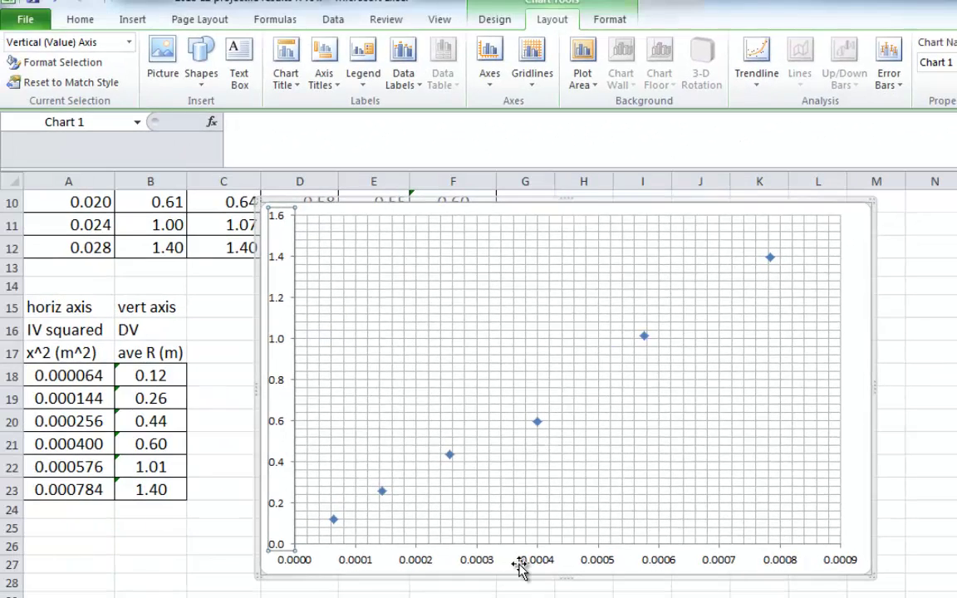
- Add a title below the horizontal axis reading "Compression of Spring Squared, x^2 (m^2)"
left_click(518, 563)
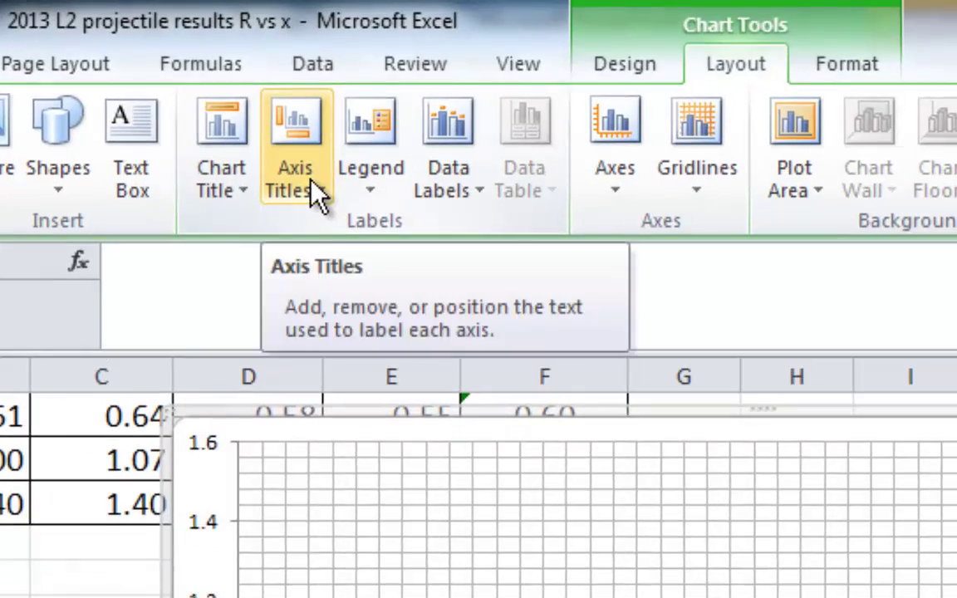
left_click(328, 110)
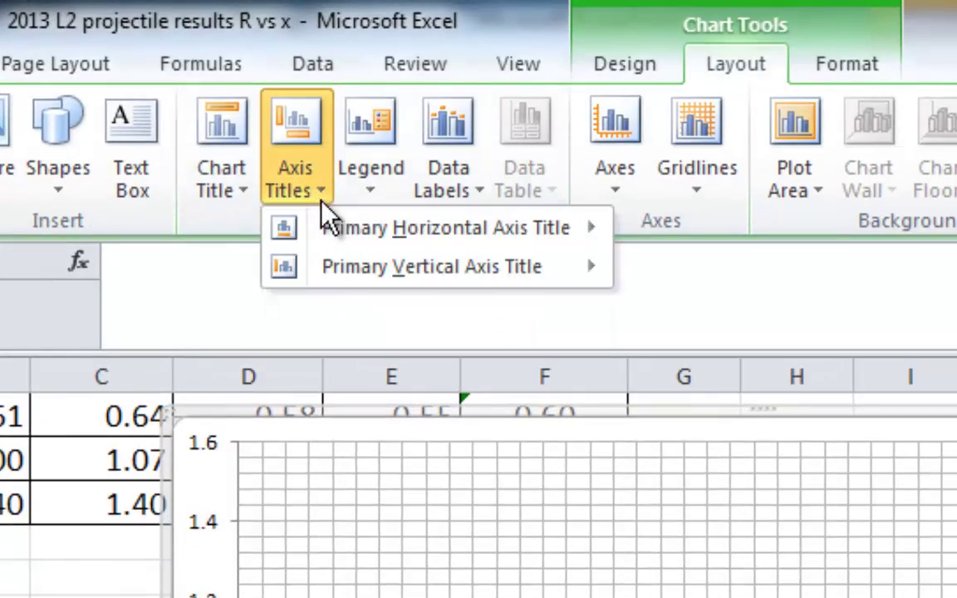
mouse_move(436, 227)
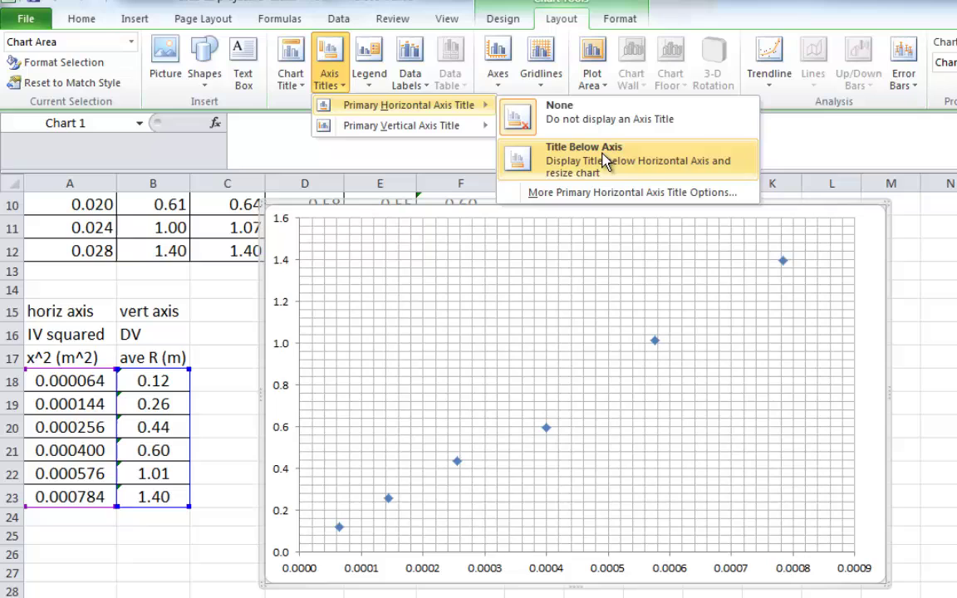
left_click(605, 161)
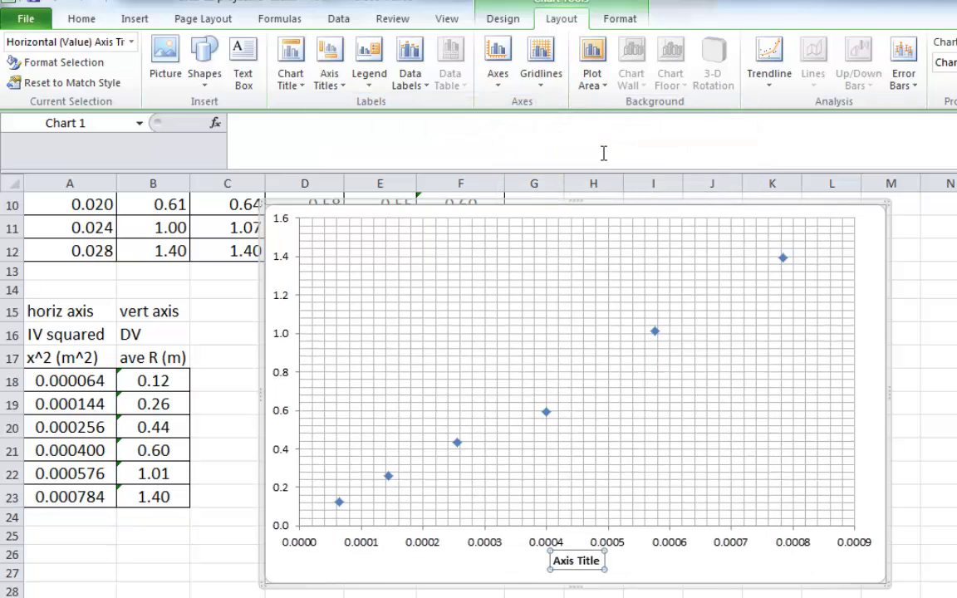
left_click(301, 122)
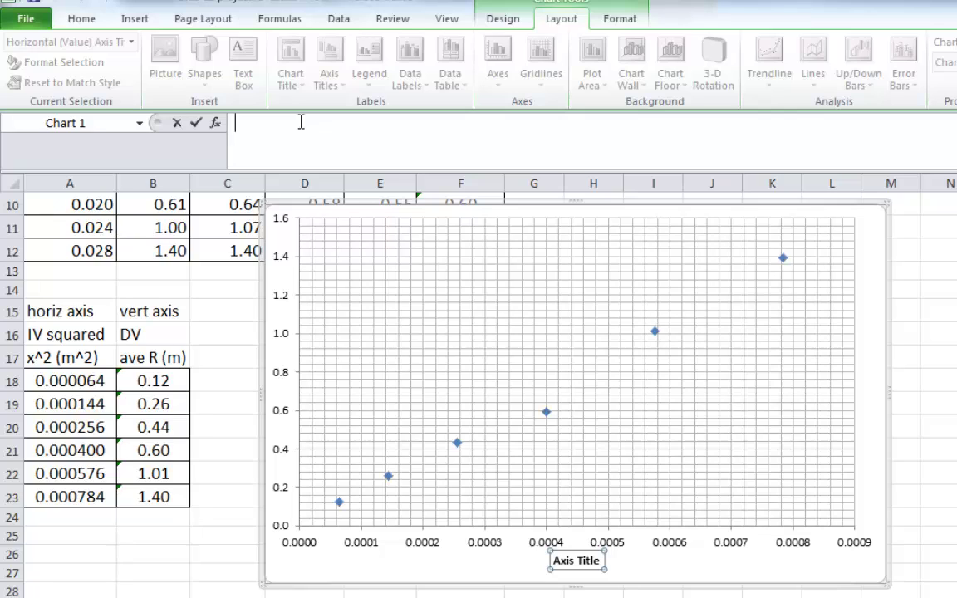
type("Compression of Spr")
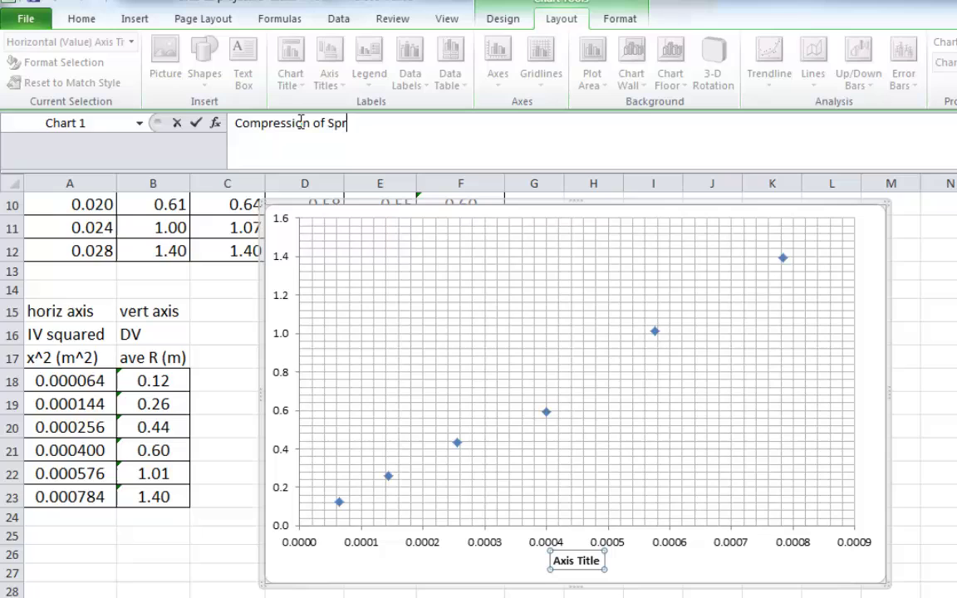
type("ing Squared, x^2 (")
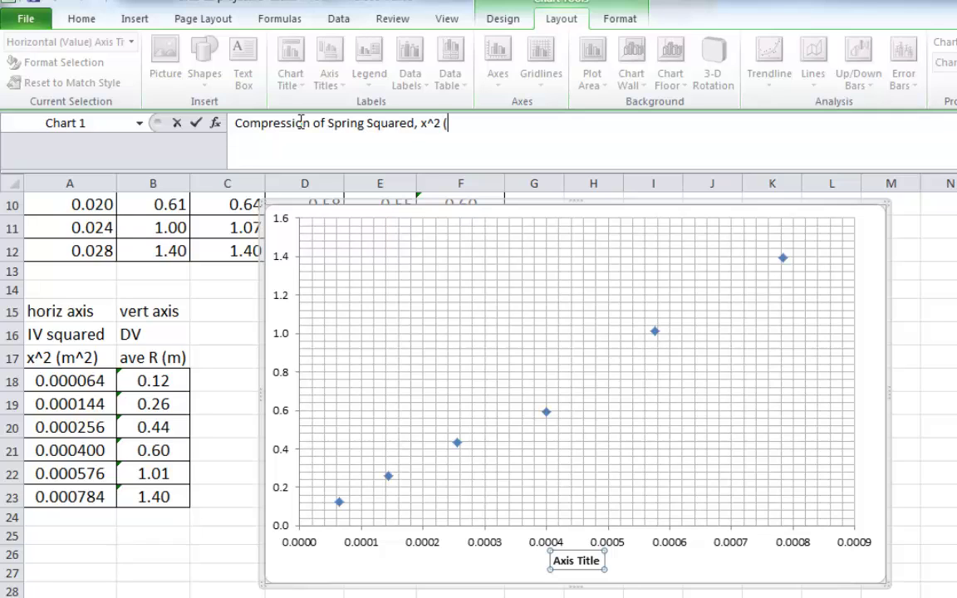
type("m^2")
key("Return")
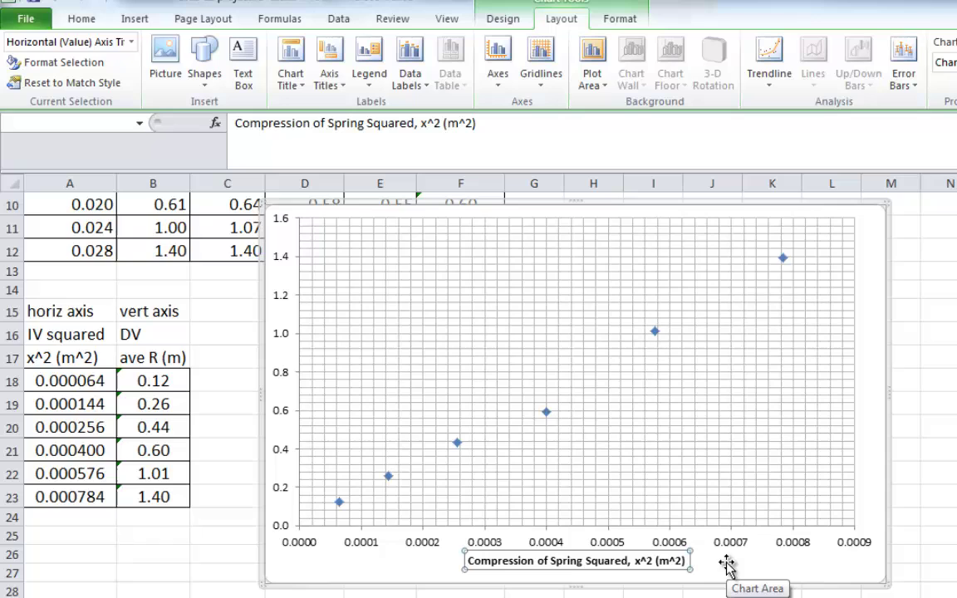
- Add a rotated vertical axis title reading "Average Range of Projectile, R (m)"
left_click(341, 86)
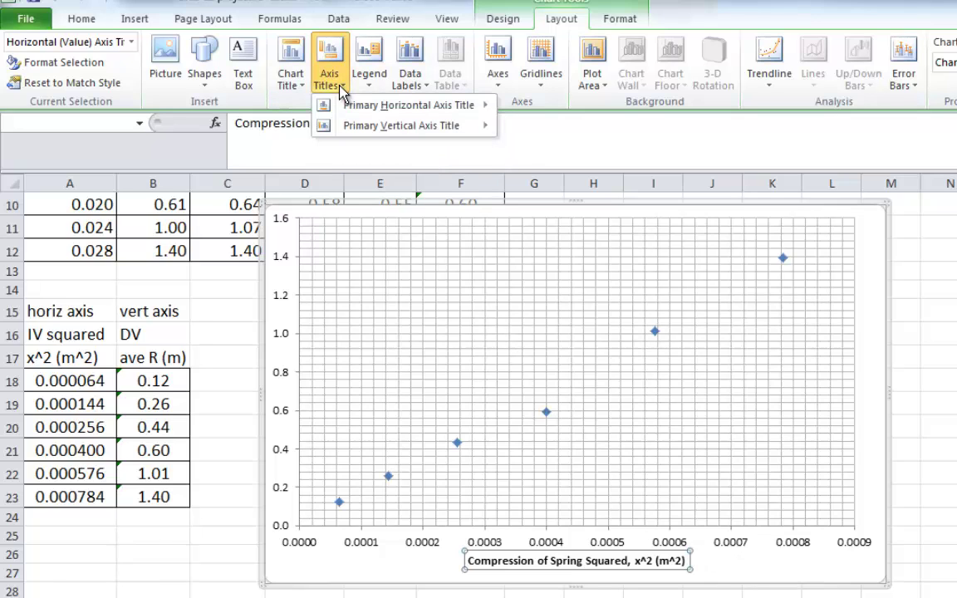
mouse_move(353, 132)
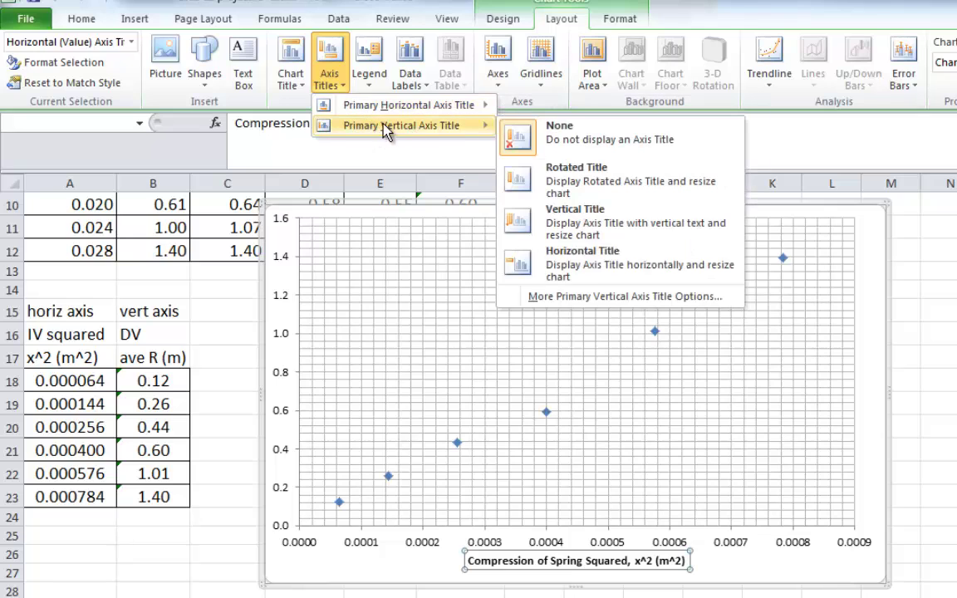
left_click(571, 183)
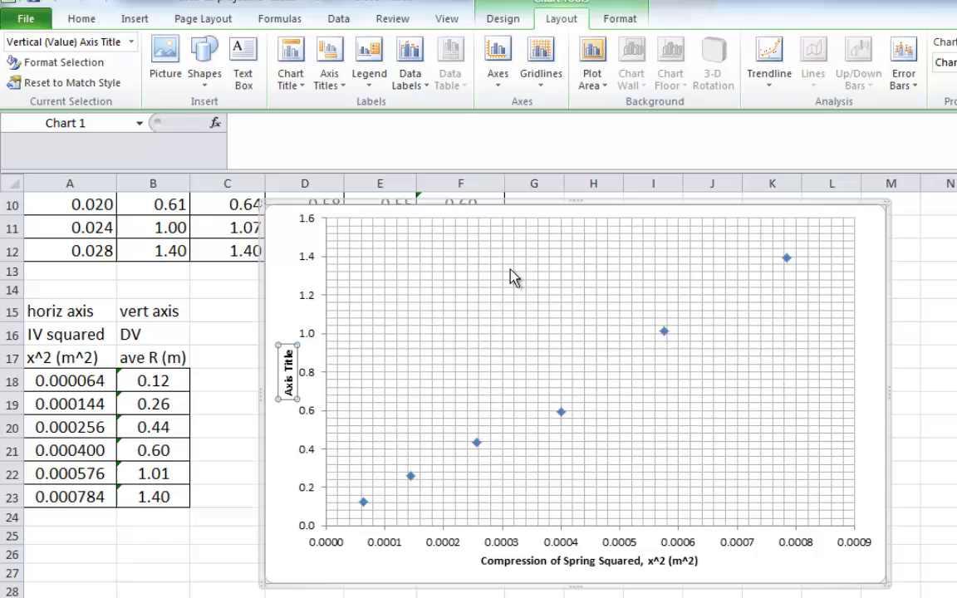
left_click(297, 131)
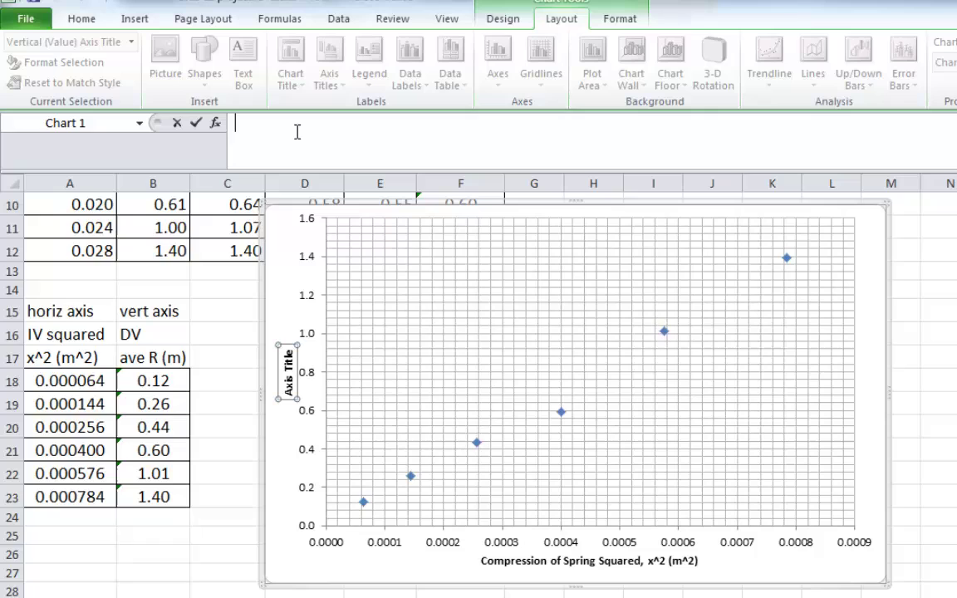
type("verage Rang")
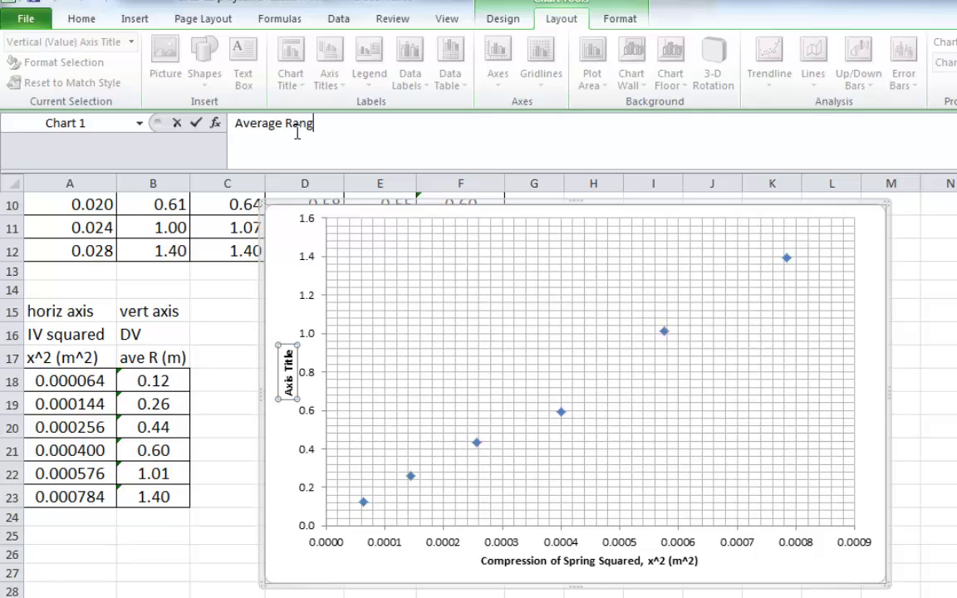
type("e of Projectile")
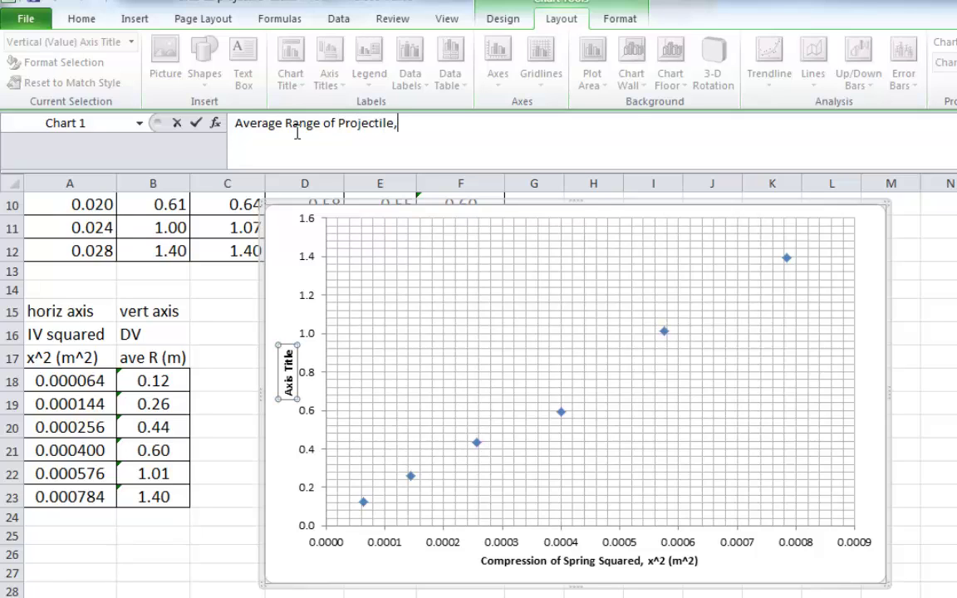
type(", R (m")
key("Return")
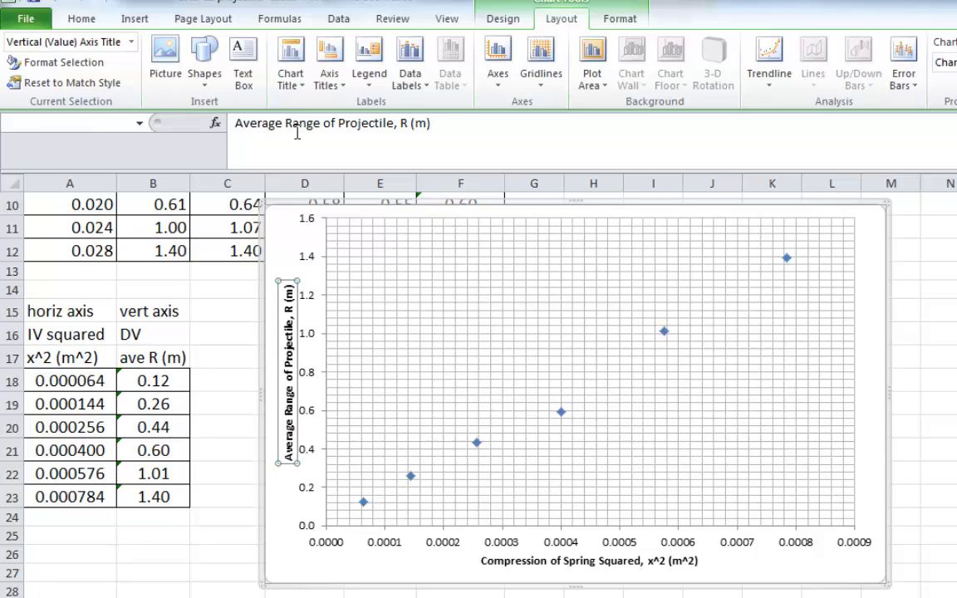
- Add a title above the chart reading "Ave Range of Projectie vs Compression of Spring Squared"
left_click(296, 91)
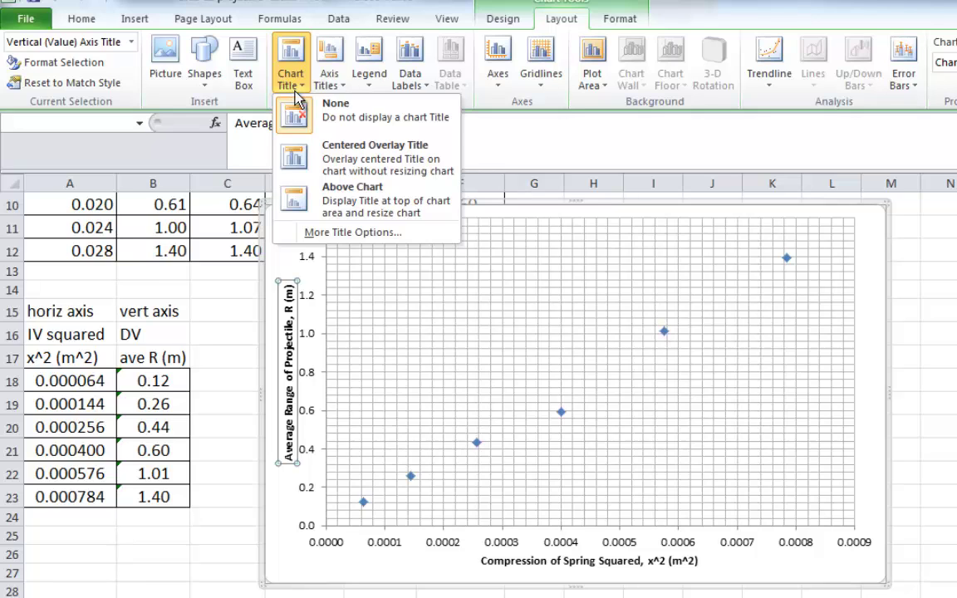
left_click(352, 204)
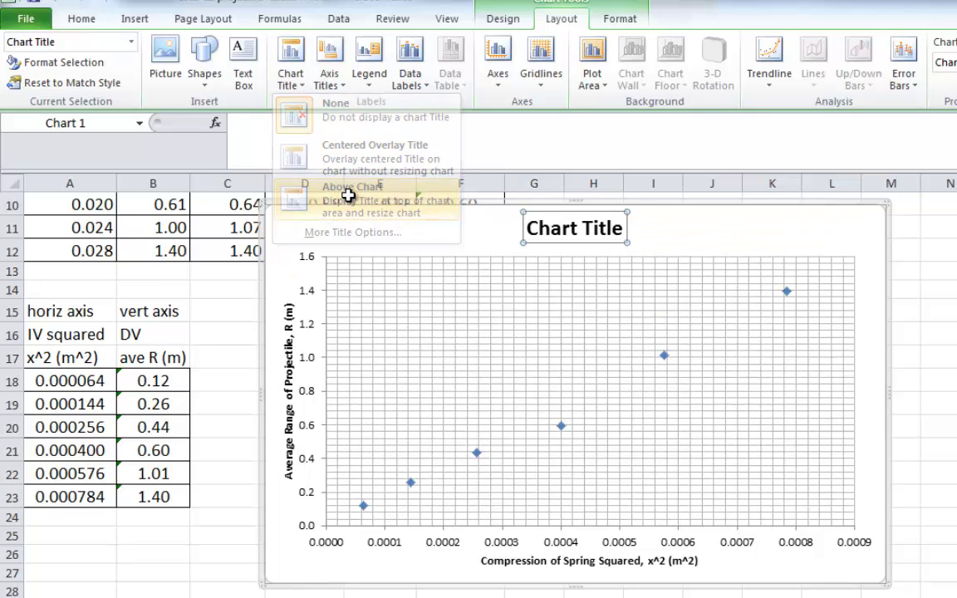
left_click(341, 130)
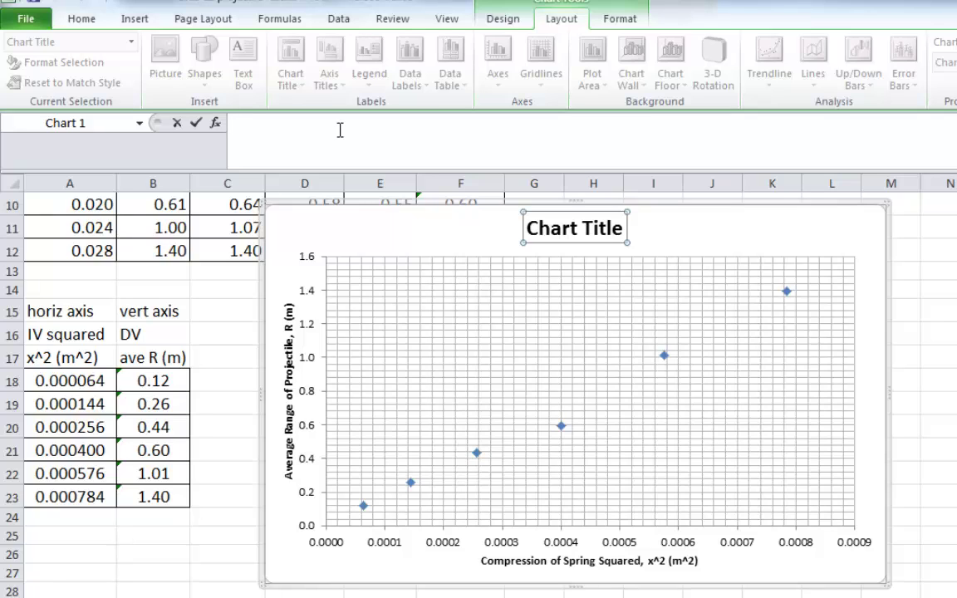
type("Ave Range of P")
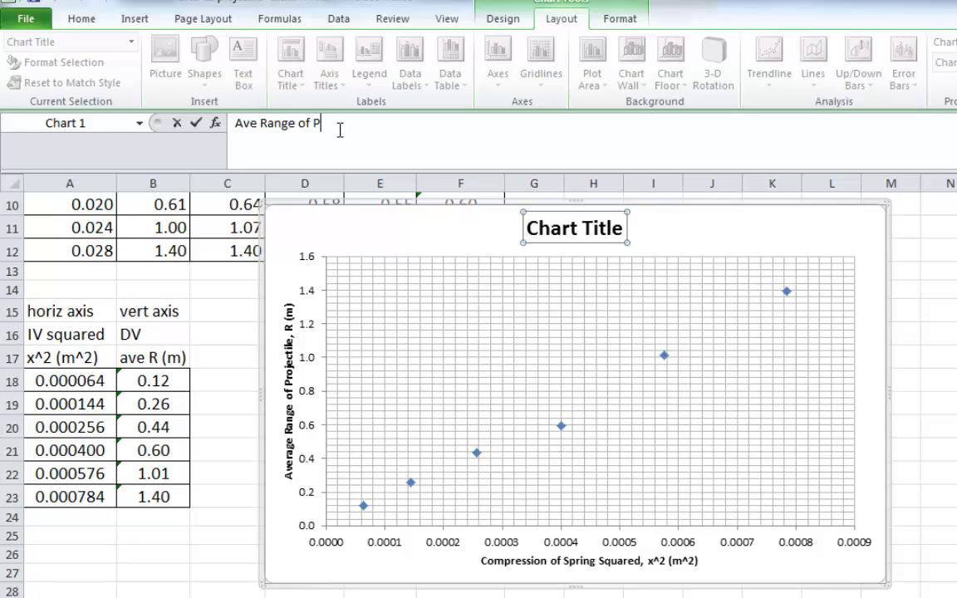
type("rojectievs C")
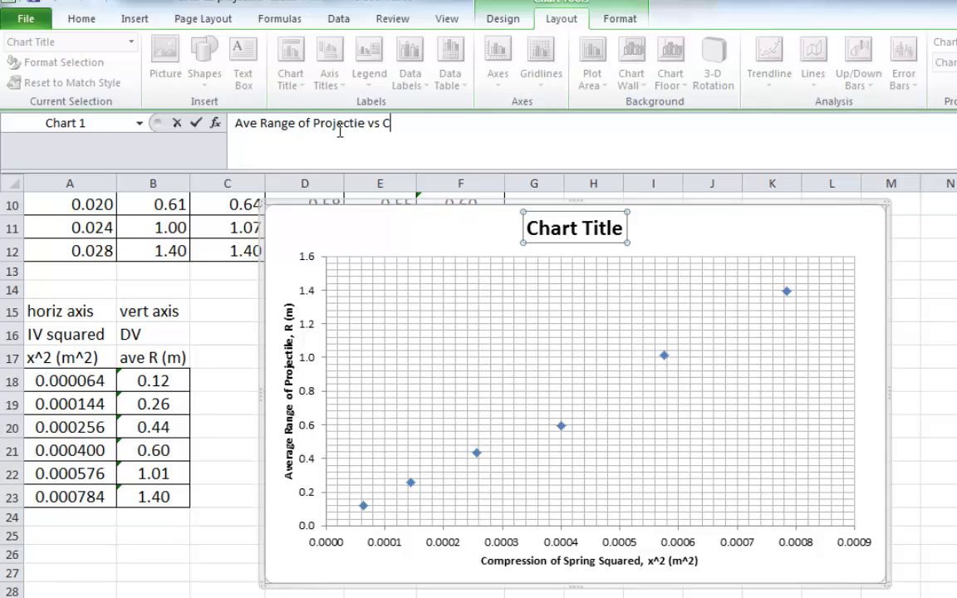
type("ompore")
key("BackSpace")
key("BackSpace")
key("BackSpace")
type("ression")
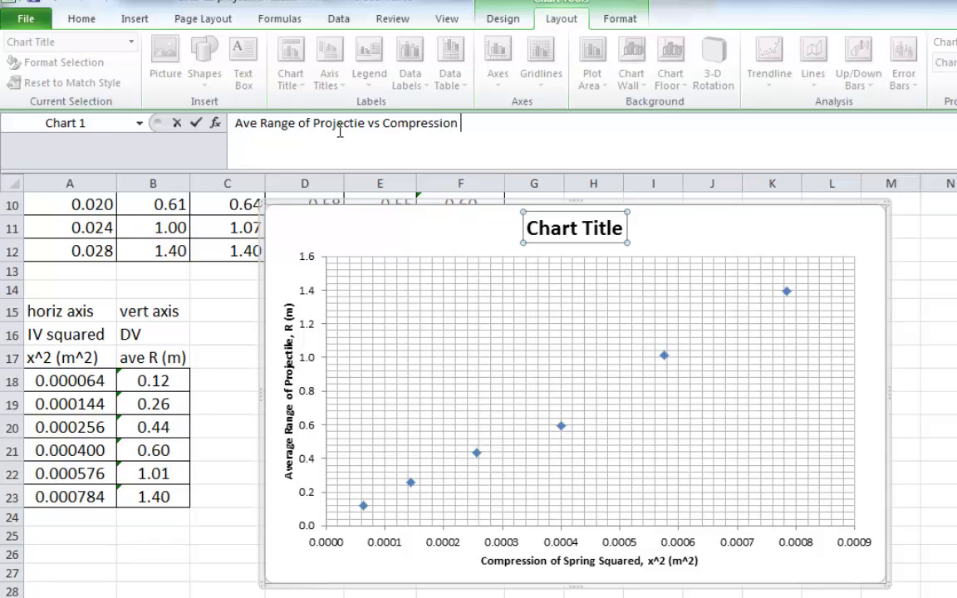
type(" of Spring Squared")
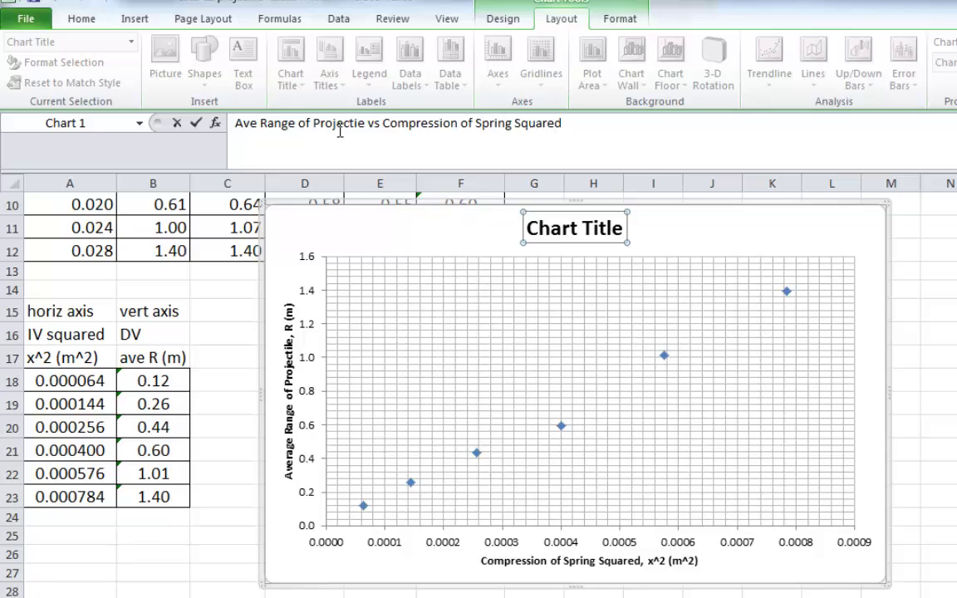
key("Return")
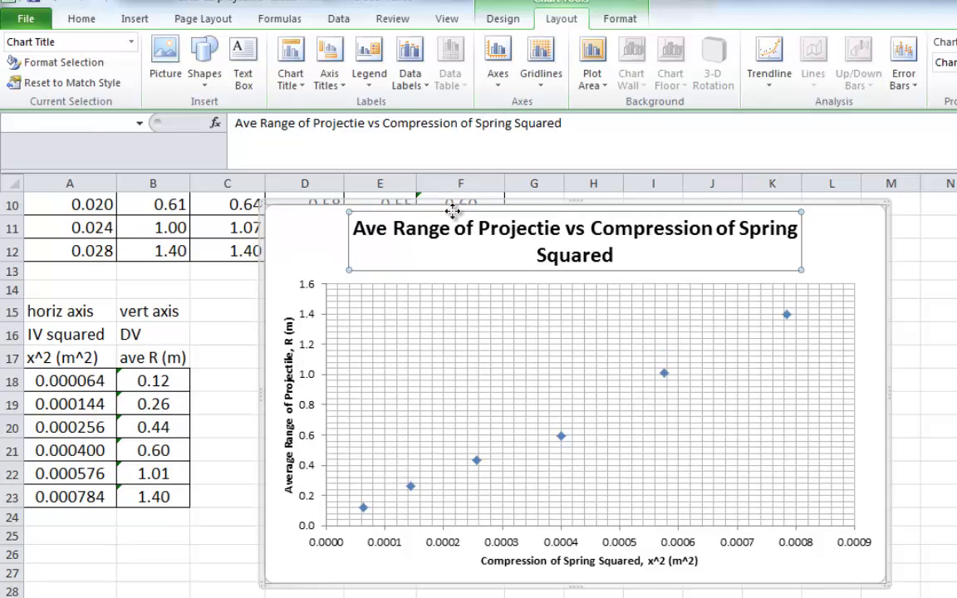
- Break the chart title before "Compression" and move the two-line title toward the chart's left side
left_click(591, 227)
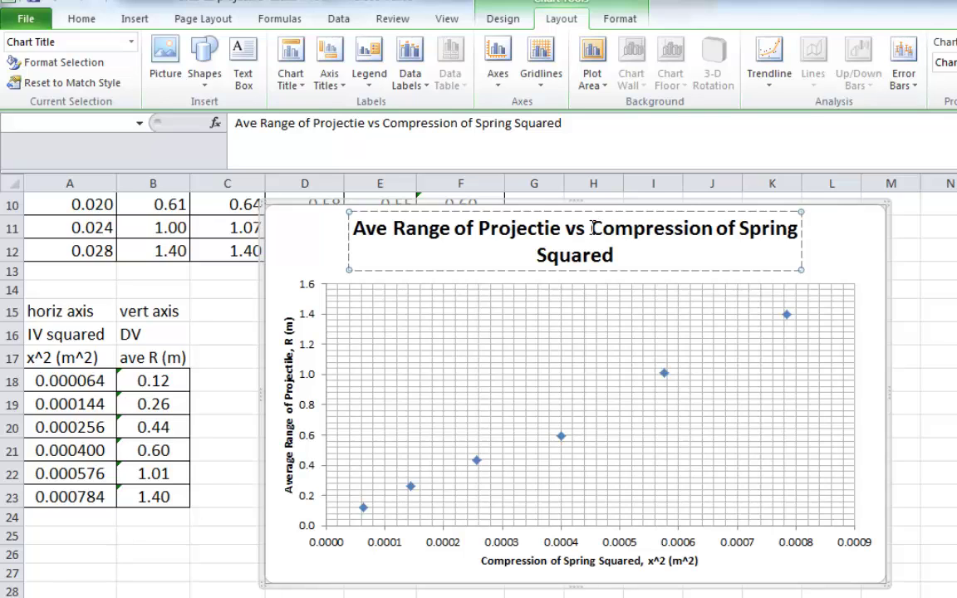
key("Return")
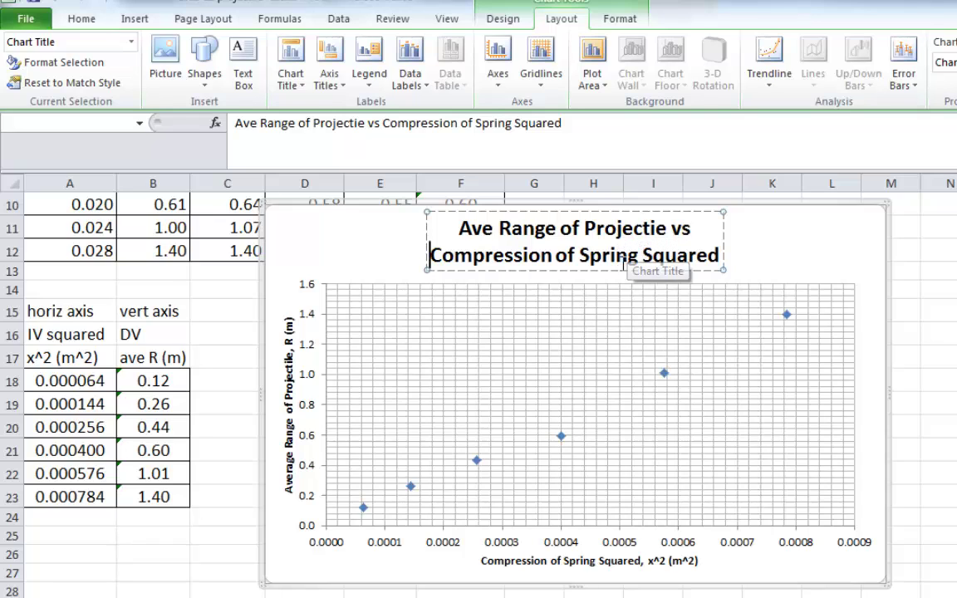
left_click(581, 211)
left_click_drag(581, 211, 438, 213)
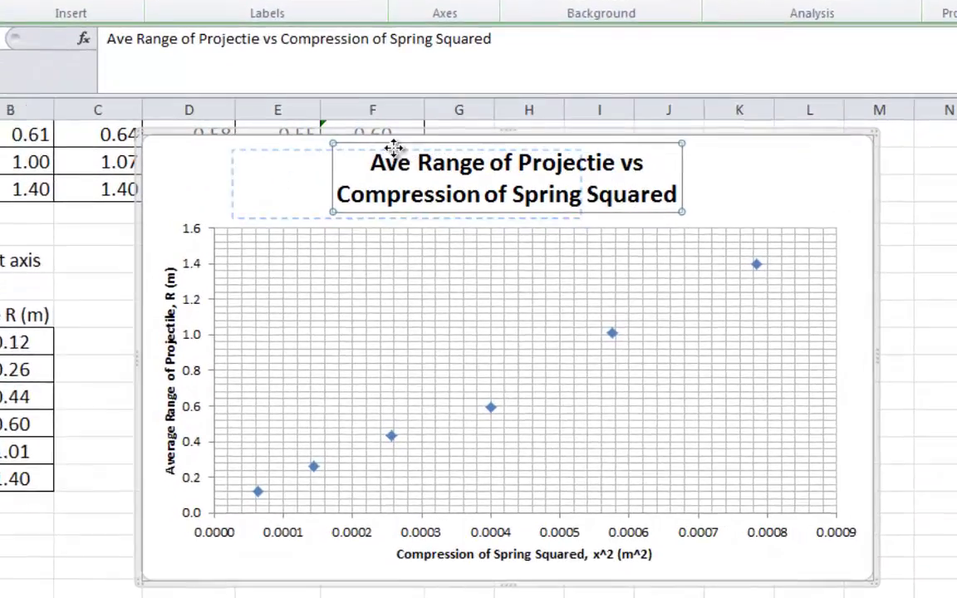
left_click_drag(266, 86, 301, 89)
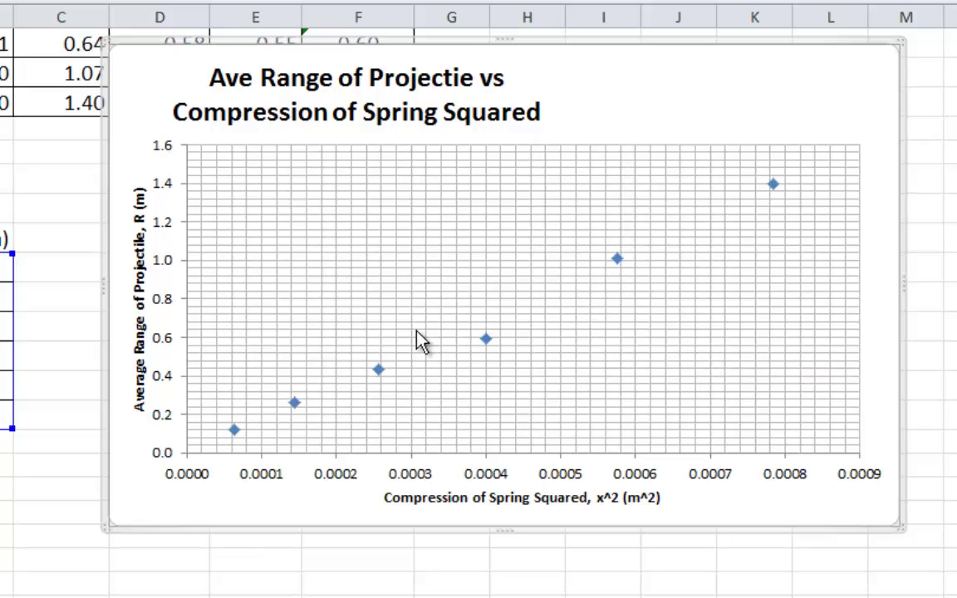
- Add a linear trendline to the plotted data series and display its equation on the chart
mouse_move(380, 373)
left_click(379, 370)
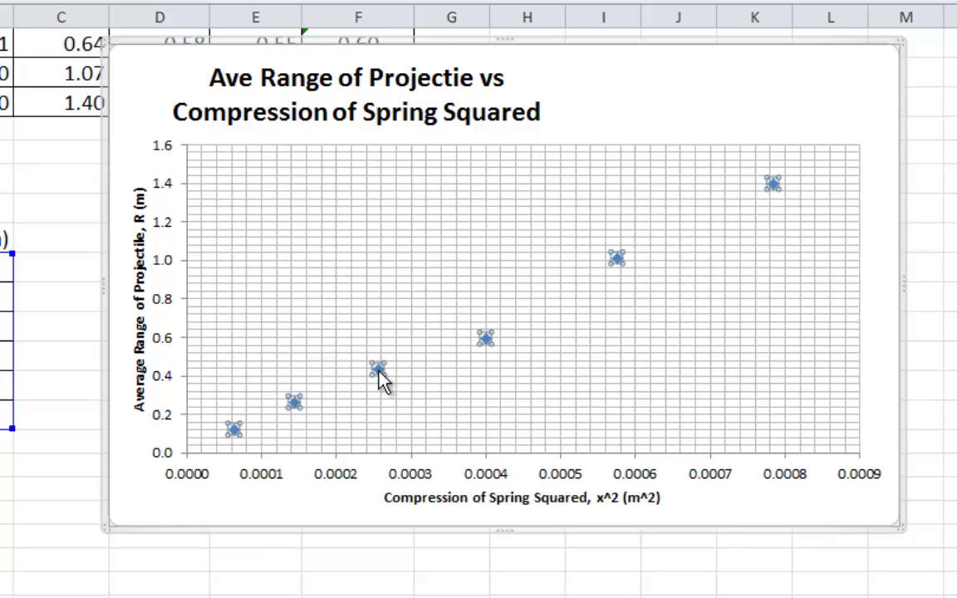
right_click(380, 376)
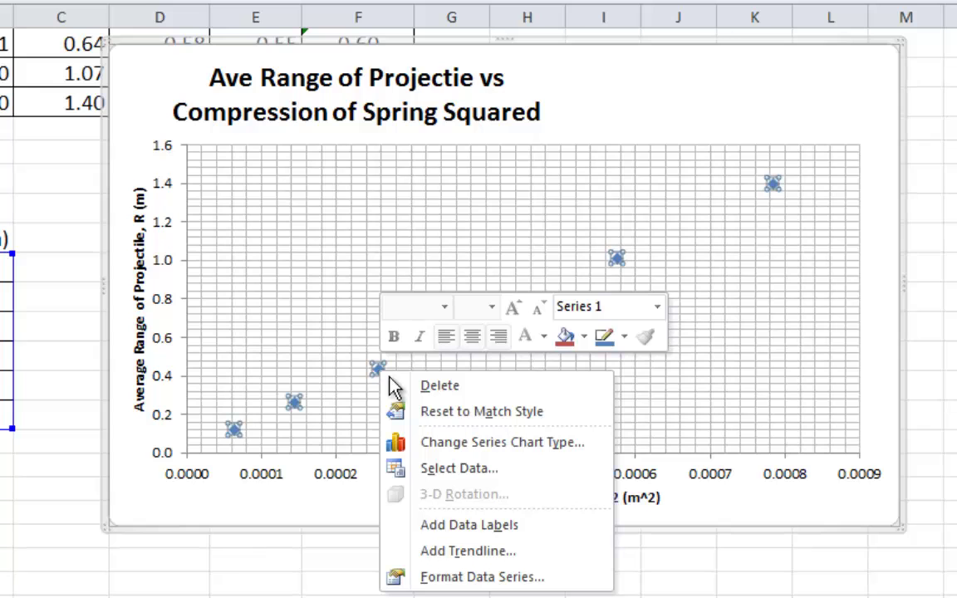
left_click(492, 555)
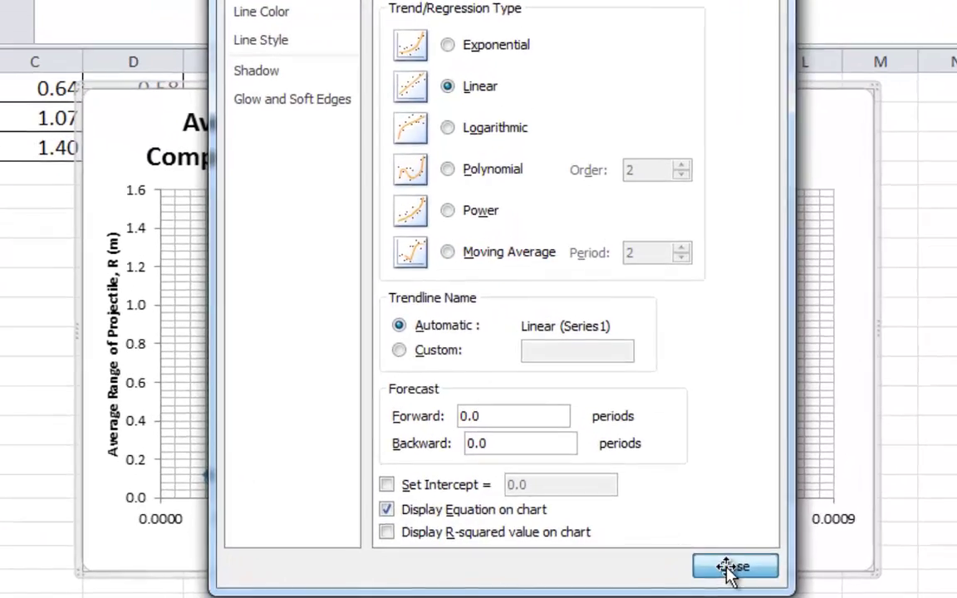
left_click(706, 572)
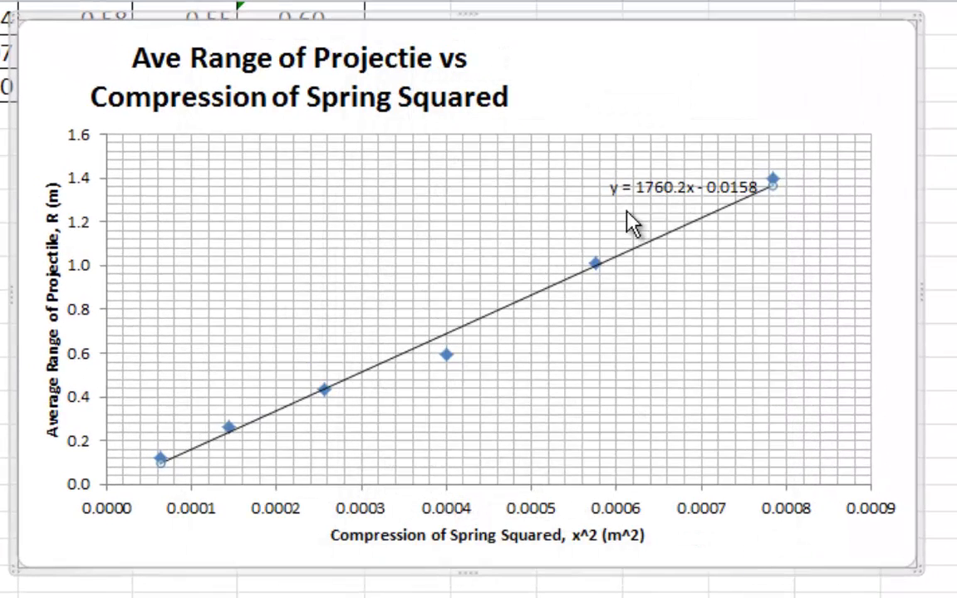
- Move the trendline equation off the gridlines into the blank area above the plot
left_click(653, 193)
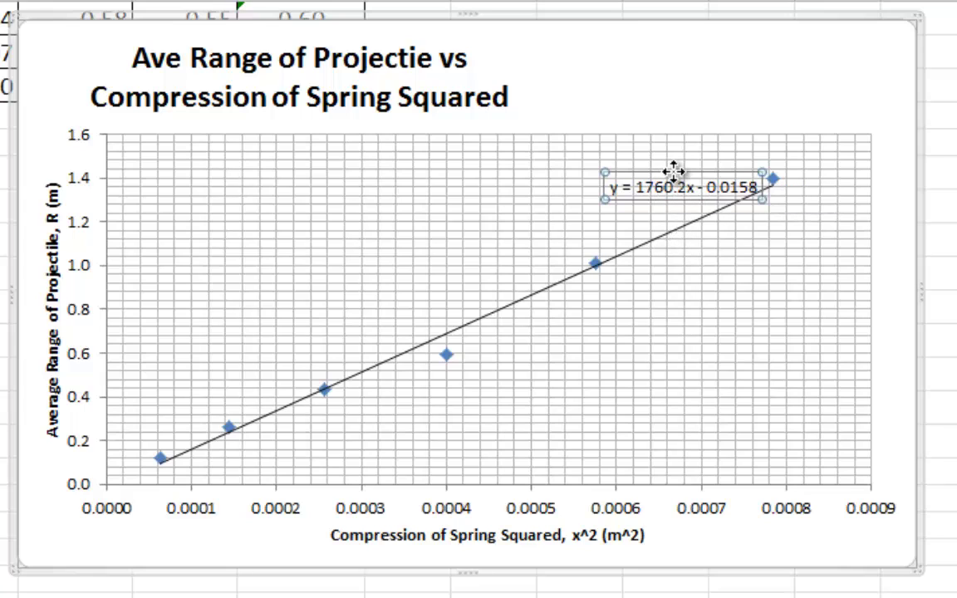
left_click_drag(673, 171, 674, 52)
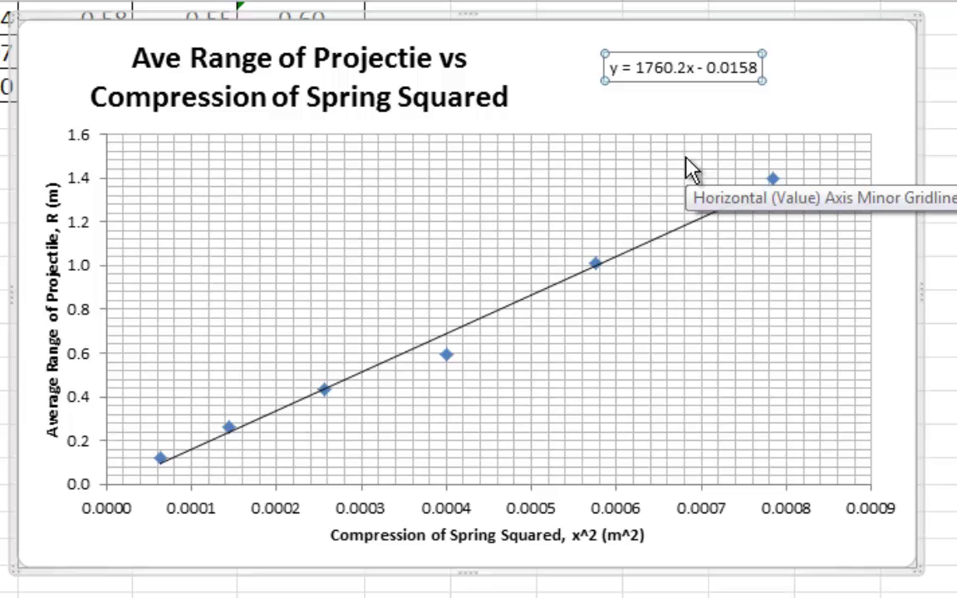
double_click(608, 73)
left_click(754, 547)
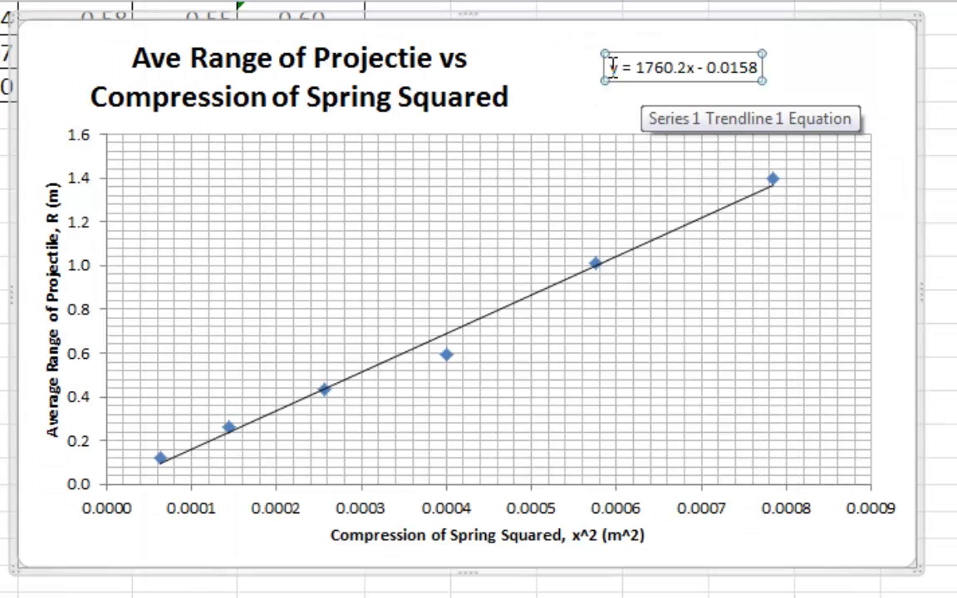
- Enlarge the trendline equation's font by five size increments and position the equation beside the chart title
left_click_drag(612, 68, 757, 68)
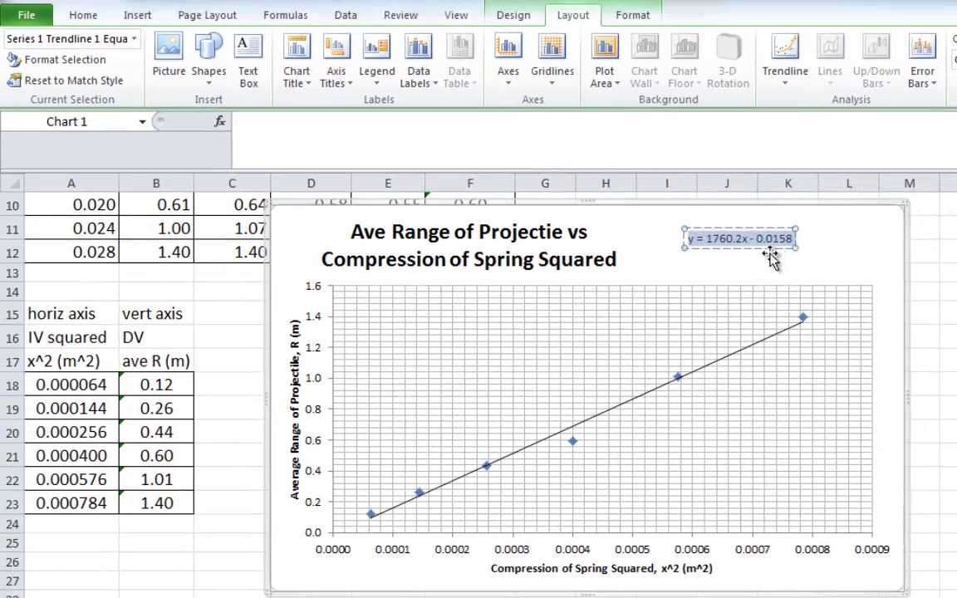
left_click(85, 15)
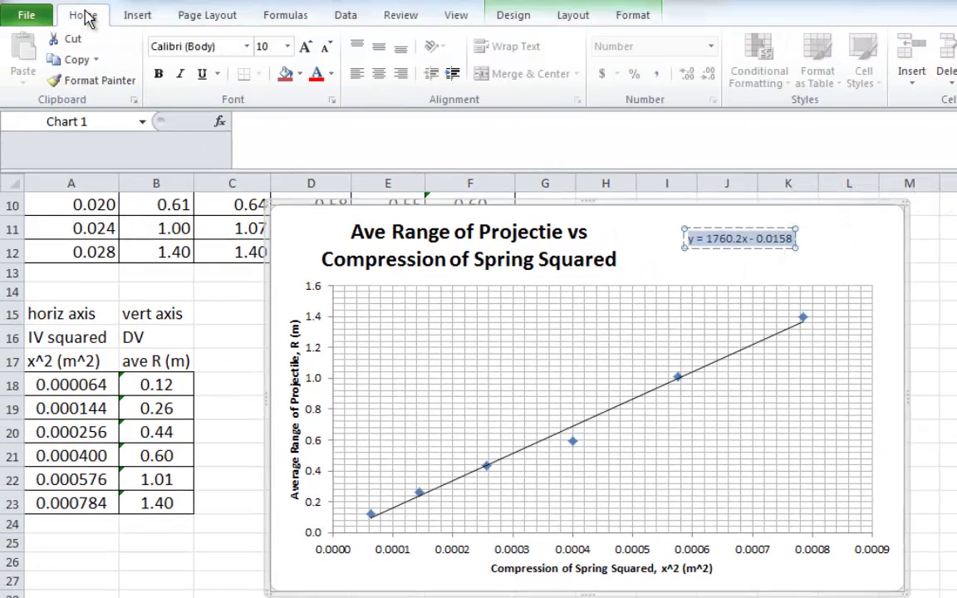
left_click(307, 48)
left_click(306, 47)
left_click(307, 47)
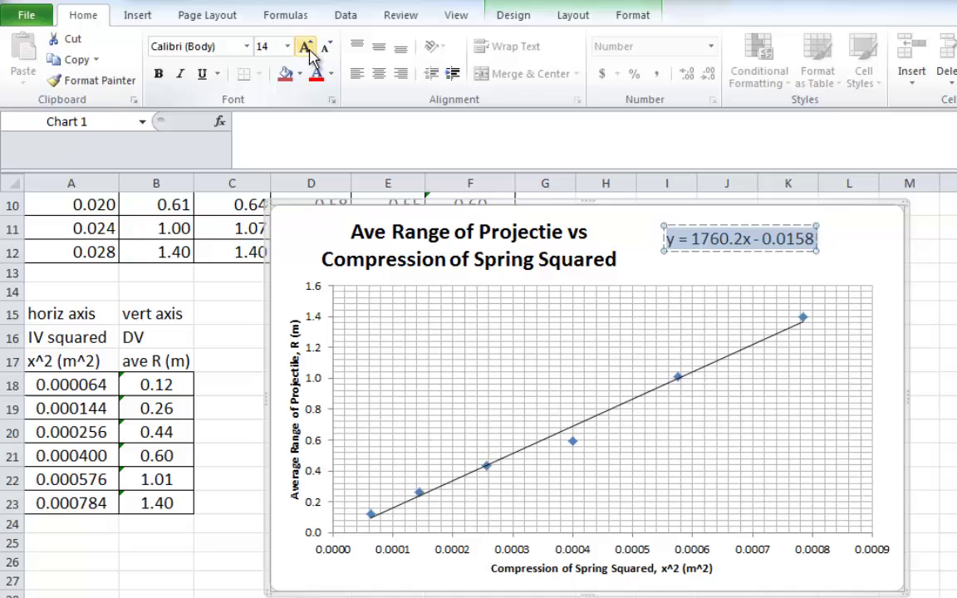
left_click(306, 48)
left_click(307, 48)
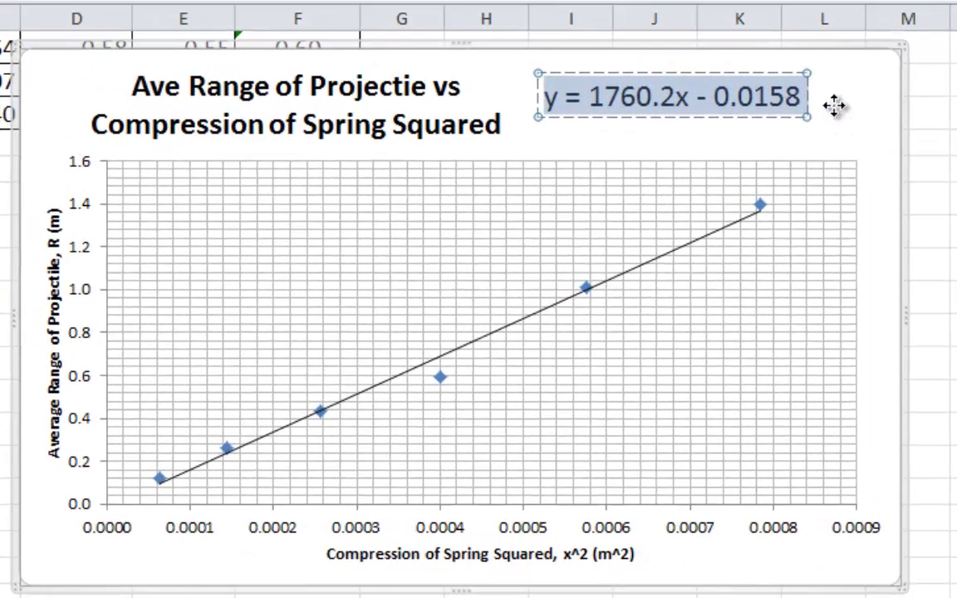
left_click_drag(833, 105, 795, 122)
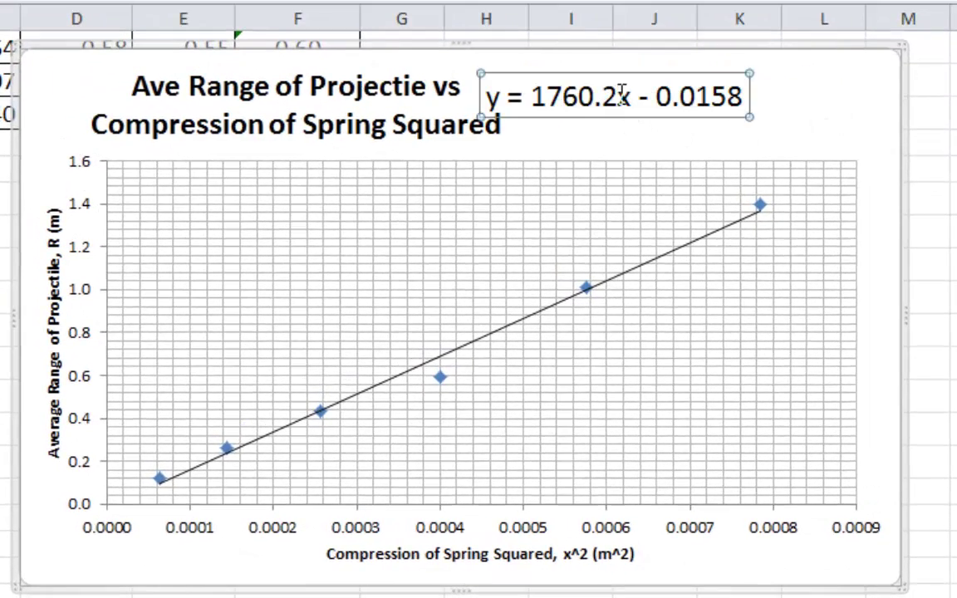
left_click_drag(592, 73, 673, 80)
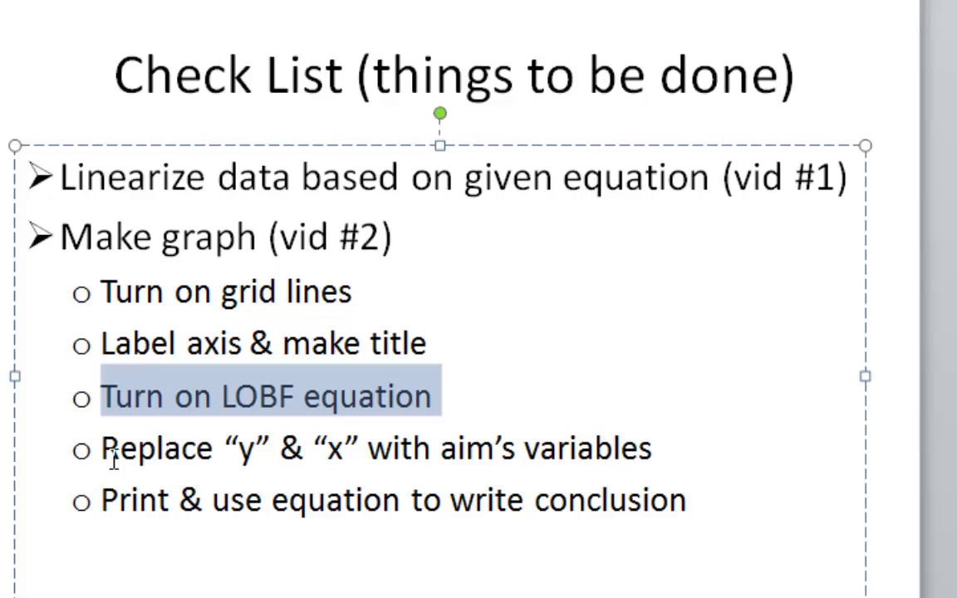
- Highlight the checklist item about replacing "y" & "x", and edit the trendline equation to read "R = 1760.2 x^2 - 0.0158"
left_click_drag(102, 448, 655, 451)
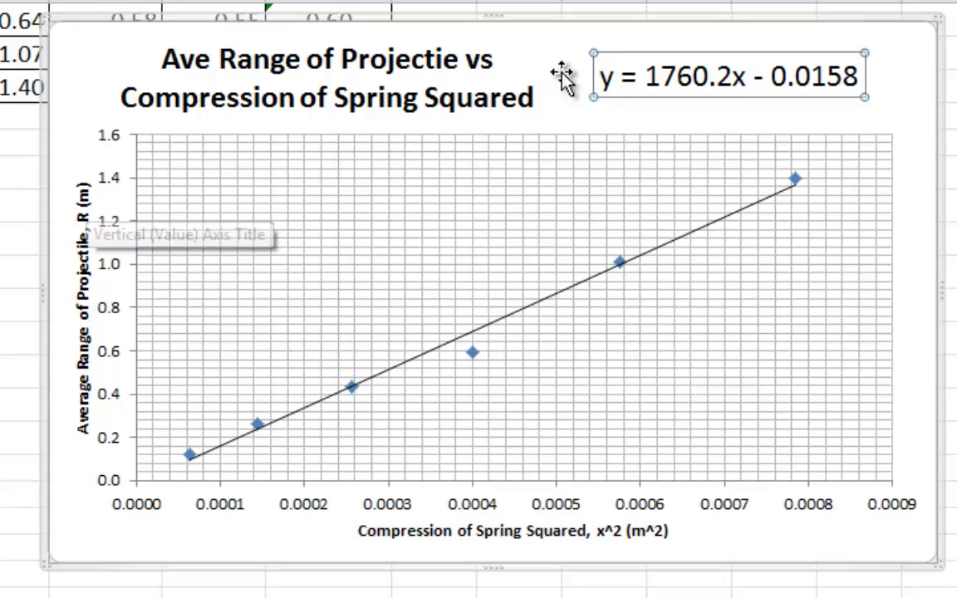
left_click(623, 80)
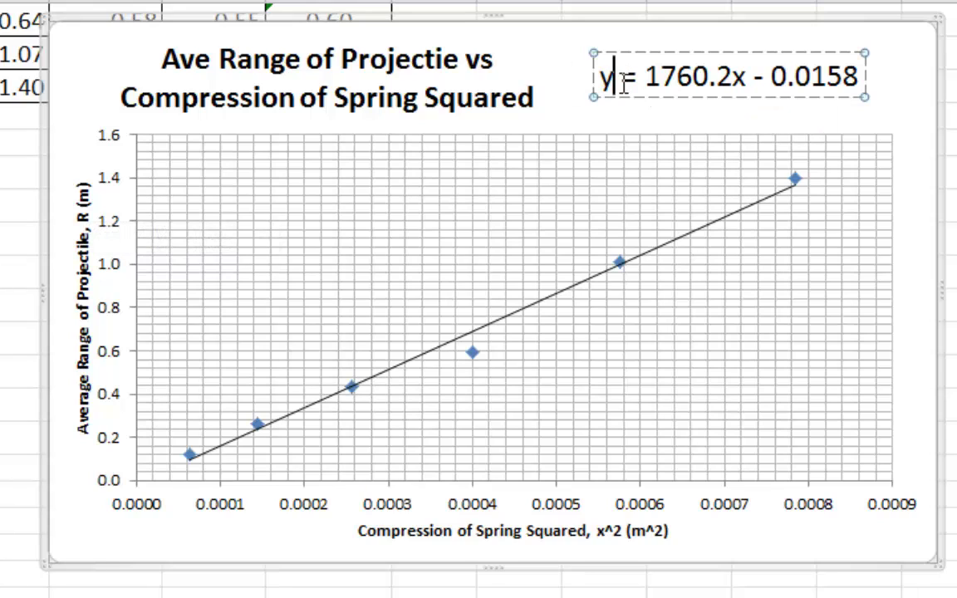
key("BackSpace")
type("R")
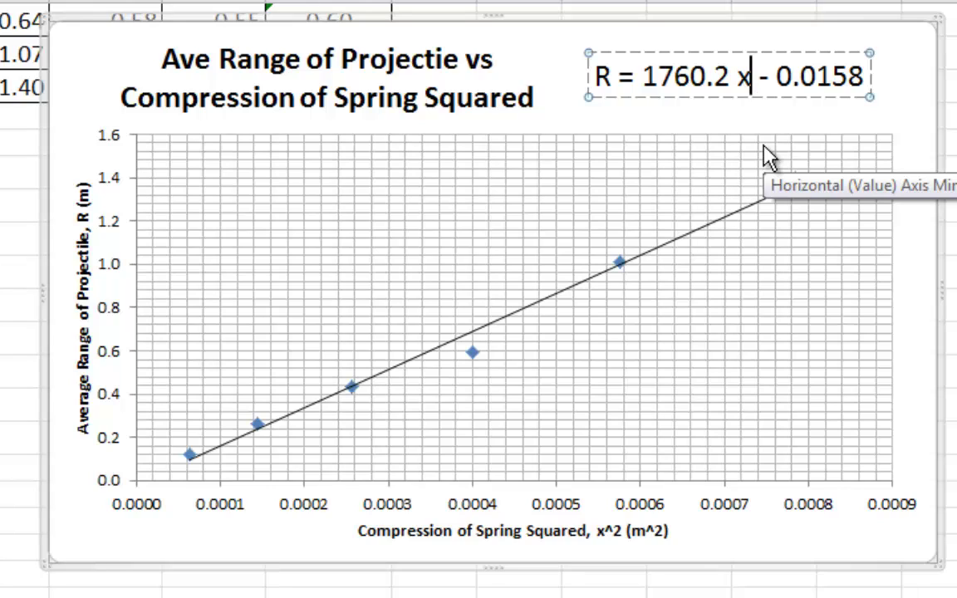
type("^")
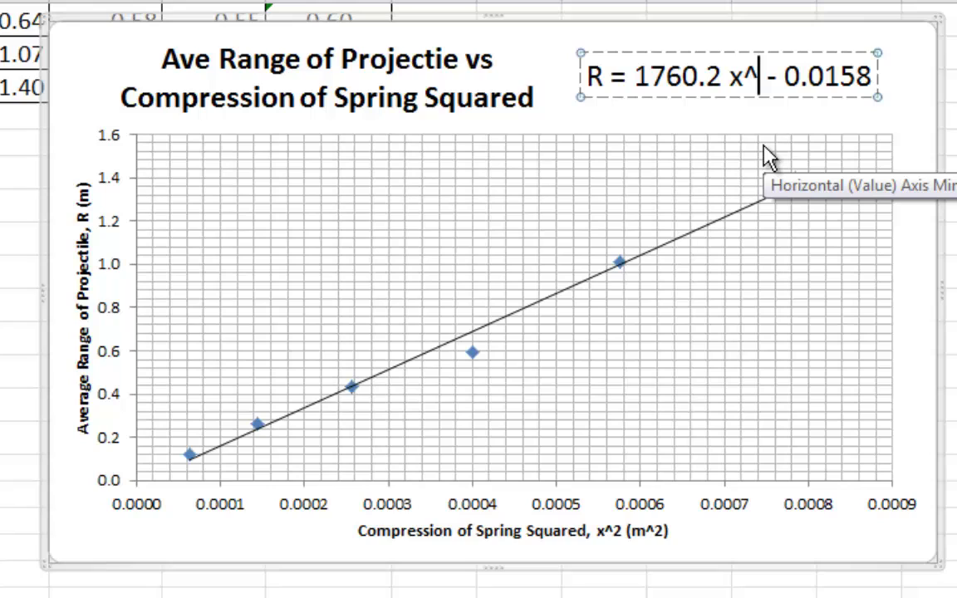
type("2")
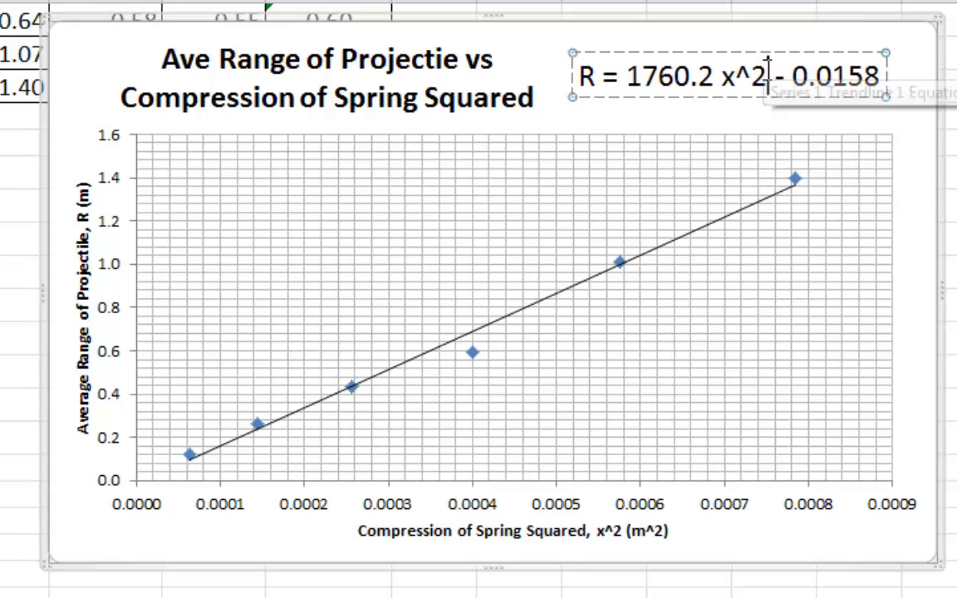
- Enclose x^2 in parentheses so the equation reads "R = 1760.2 (x^2) - 0.0158"
left_click_drag(769, 73, 720, 75)
left_click(722, 75)
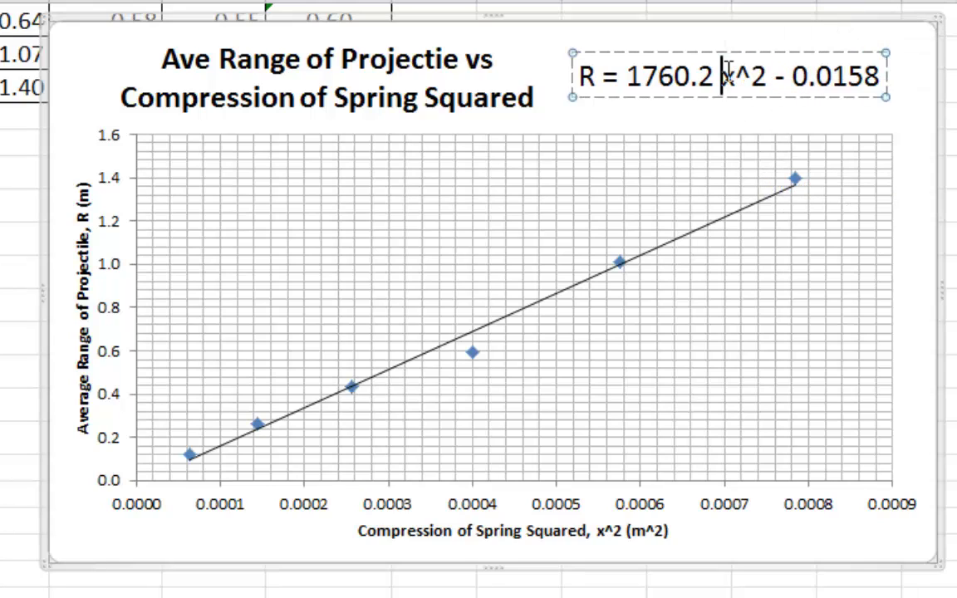
type("(")
key("Right")
key("Right")
key("Right")
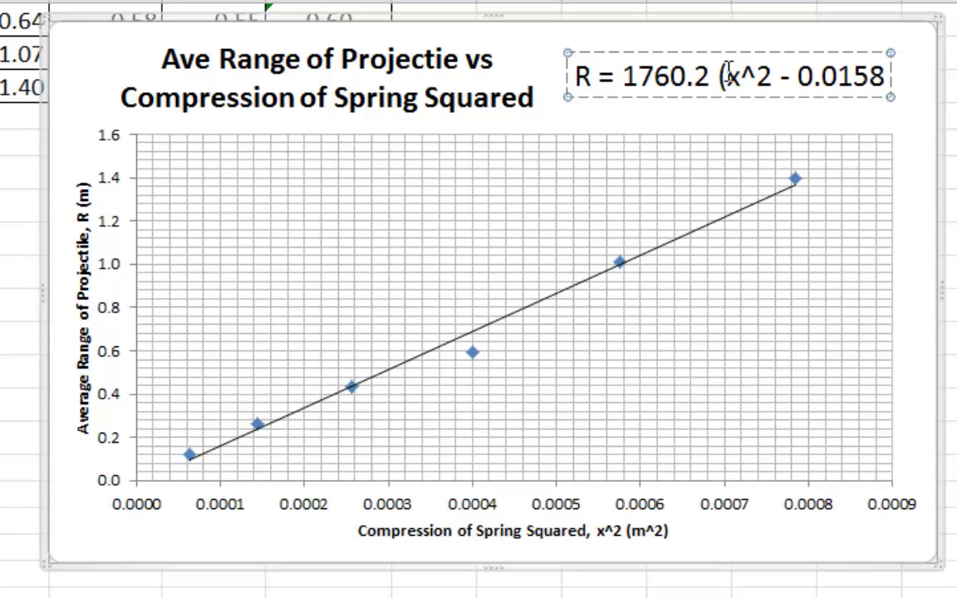
type(")")
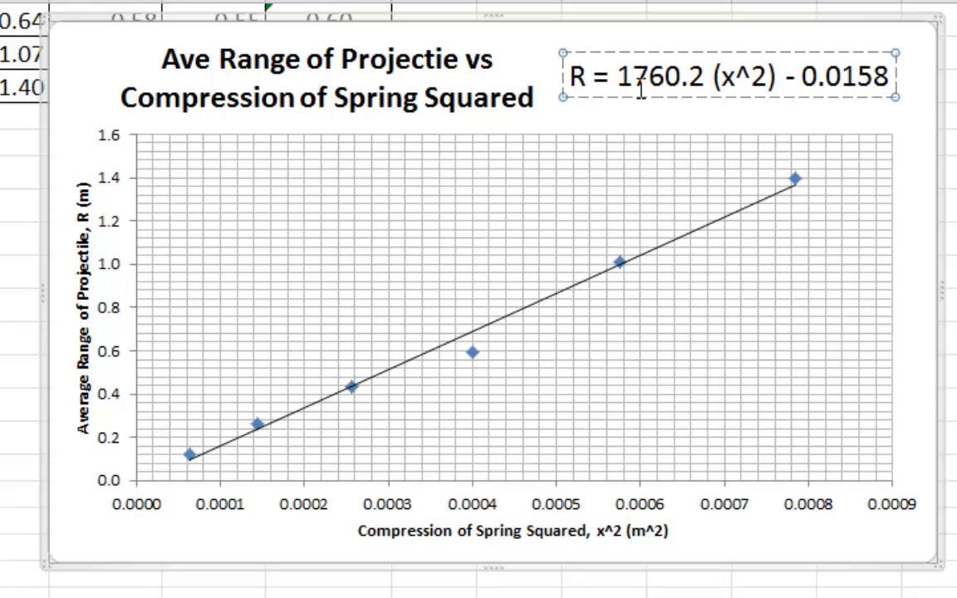
- Shift the edited equation farther right so it is clear of the chart title
double_click(899, 114)
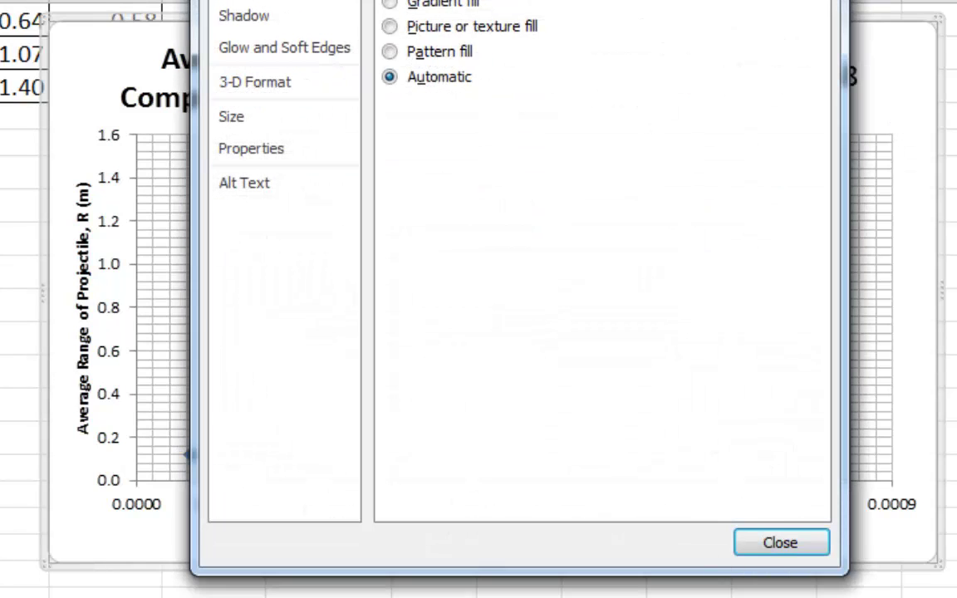
key("Escape")
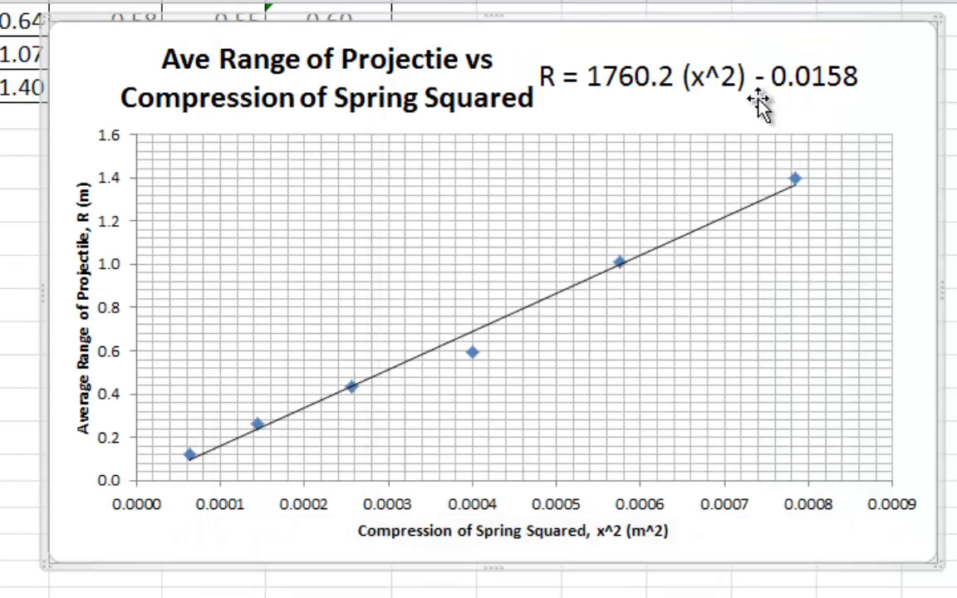
left_click(604, 70)
left_click_drag(592, 56, 622, 53)
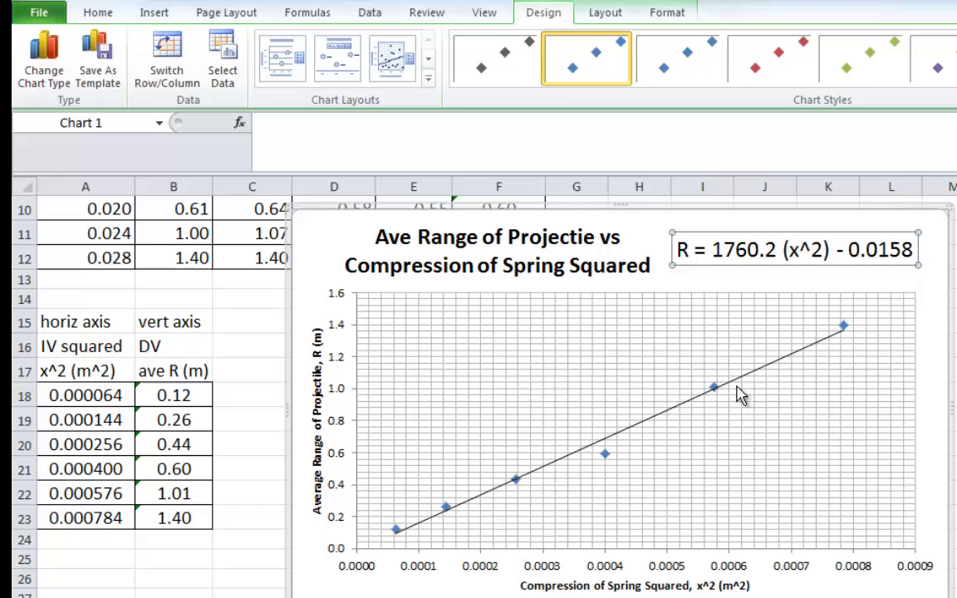
- Select the whole chart, preview its printout in portrait orientation, and return to the worksheet with the chart deselected
left_click(320, 231)
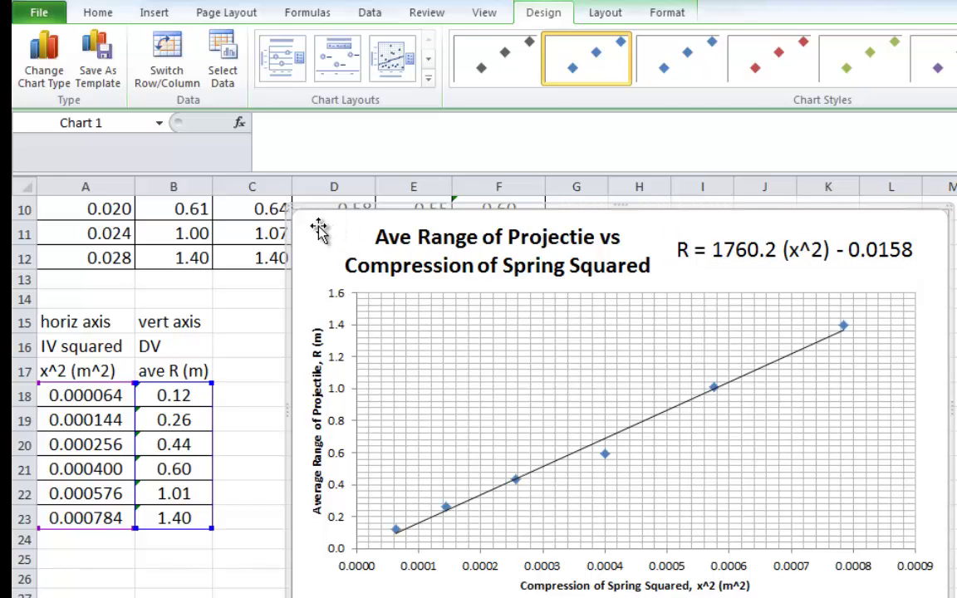
left_click(43, 12)
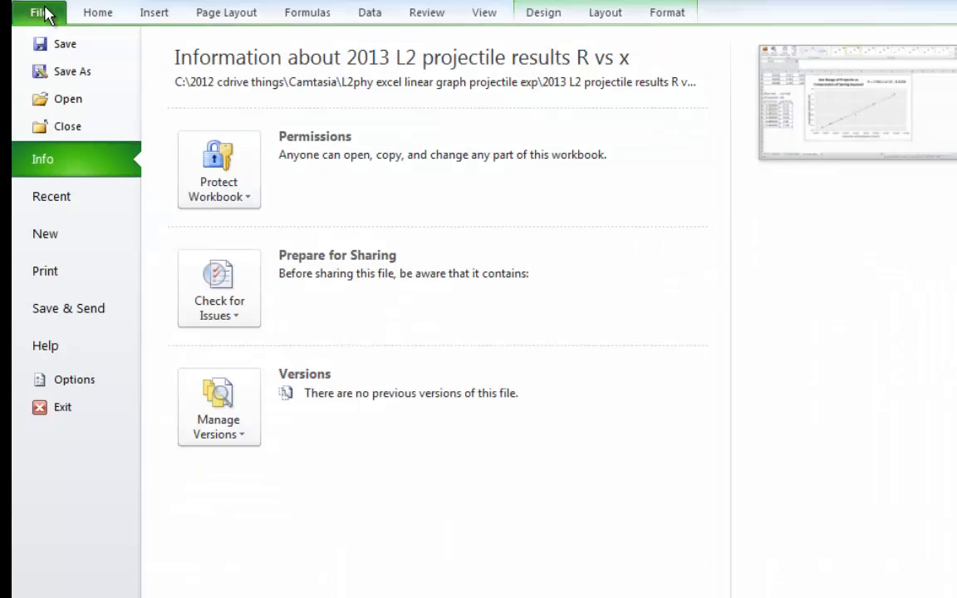
left_click(67, 274)
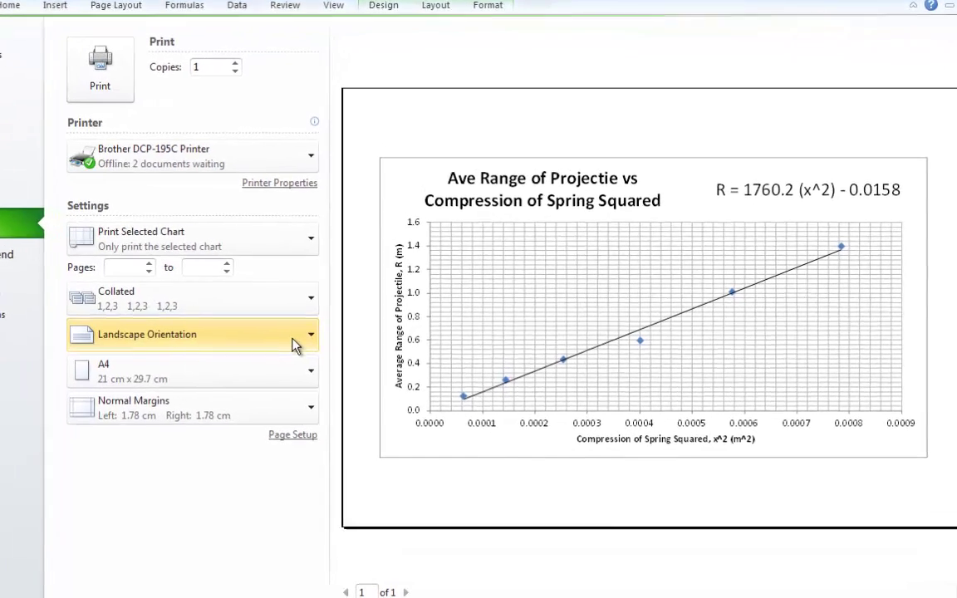
left_click(340, 356)
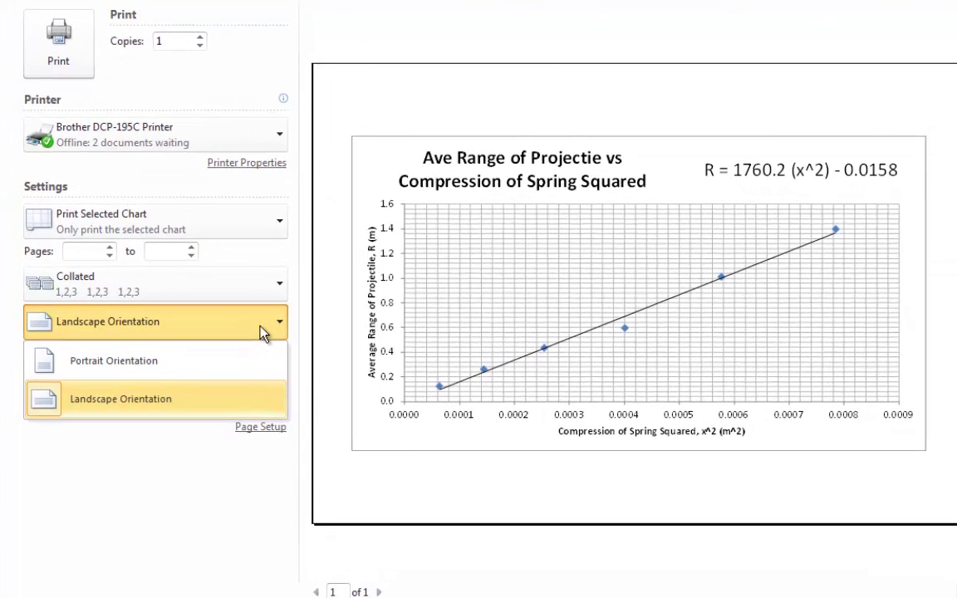
left_click(205, 367)
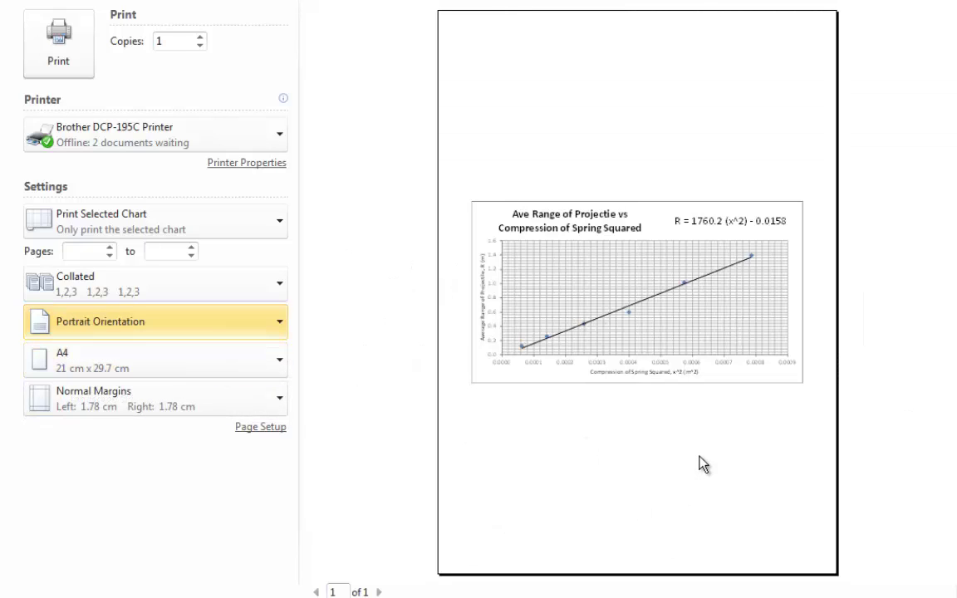
left_click(234, 331)
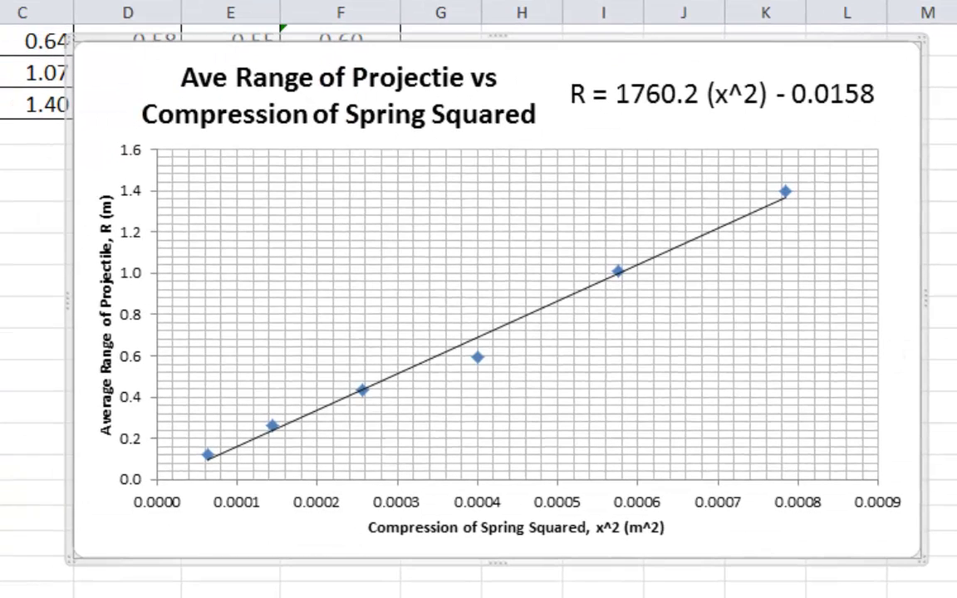
key("Escape")
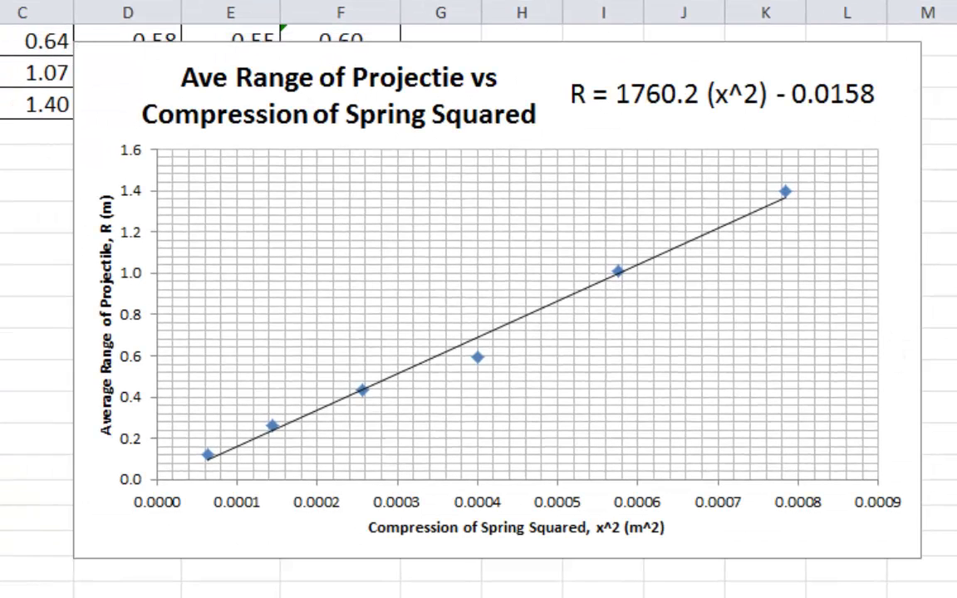